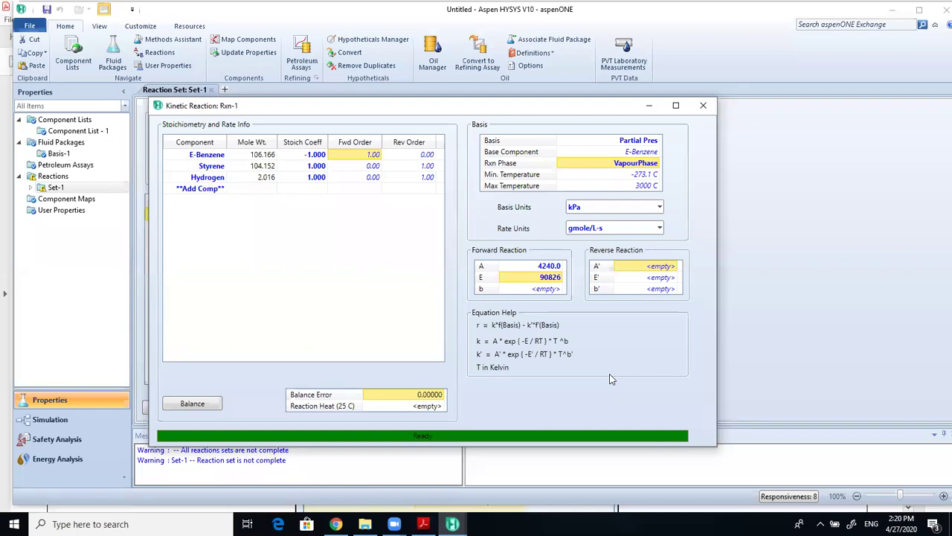
Close the Rxn-1 kinetic reaction, attach reaction set Set-1 to the Basis-1 fluid package, and enter the simulation environment
{"action": "left_click", "coordinate": [423, 524]}
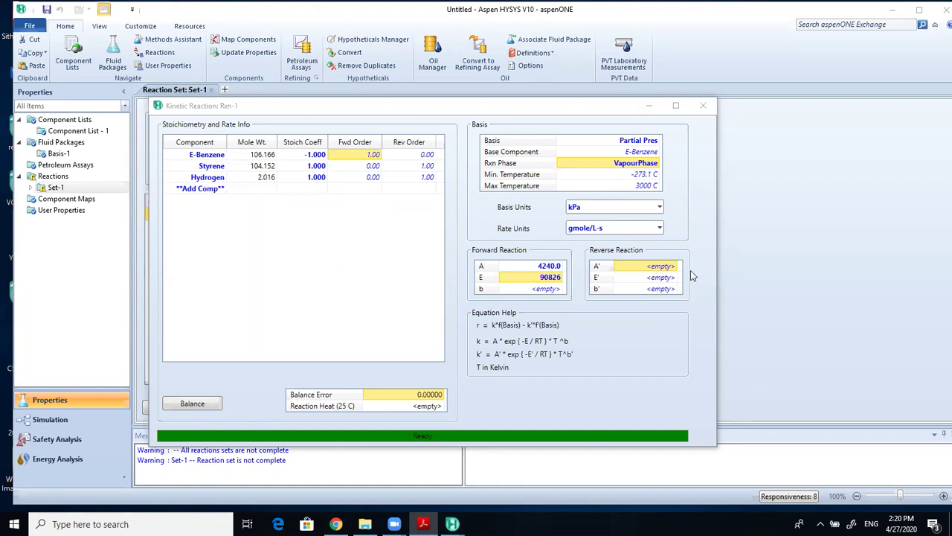
{"action": "left_click", "coordinate": [701, 108]}
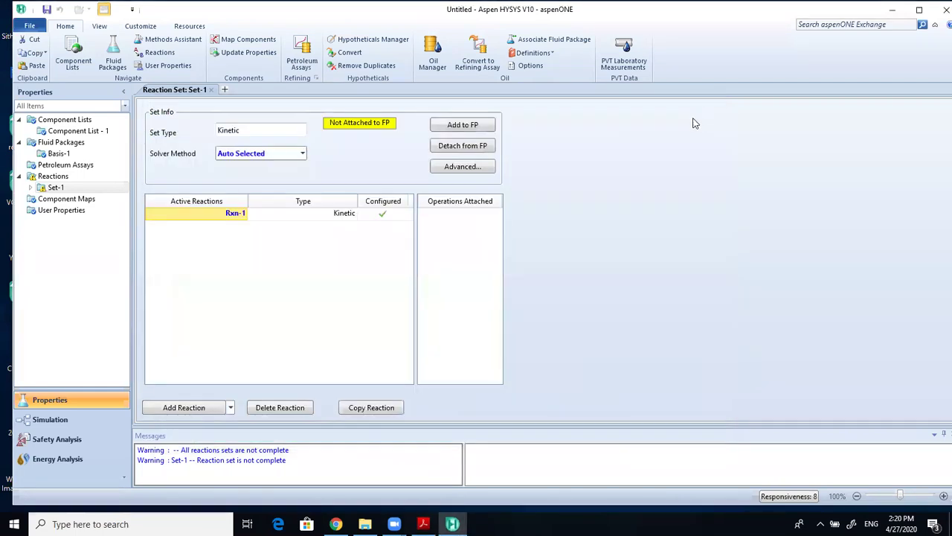
{"action": "left_click", "coordinate": [459, 125]}
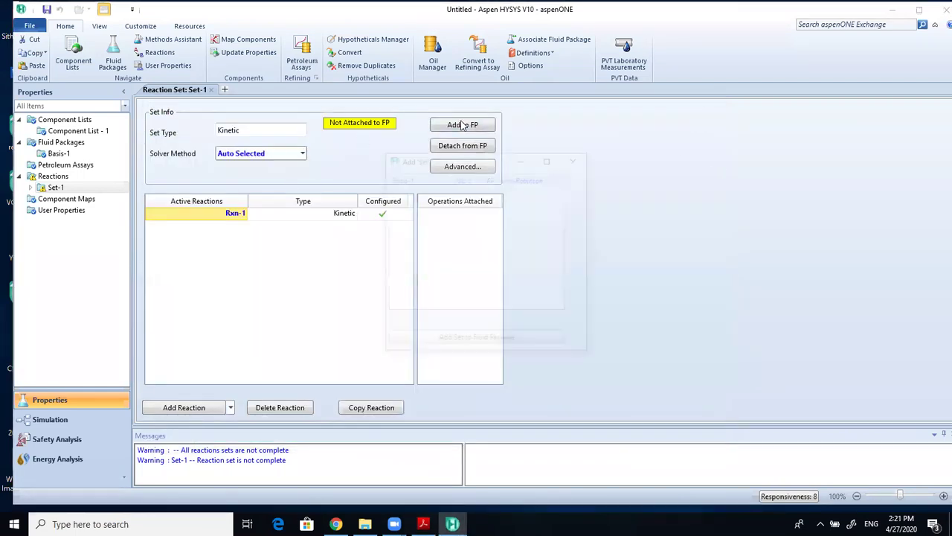
{"action": "left_click", "coordinate": [534, 342]}
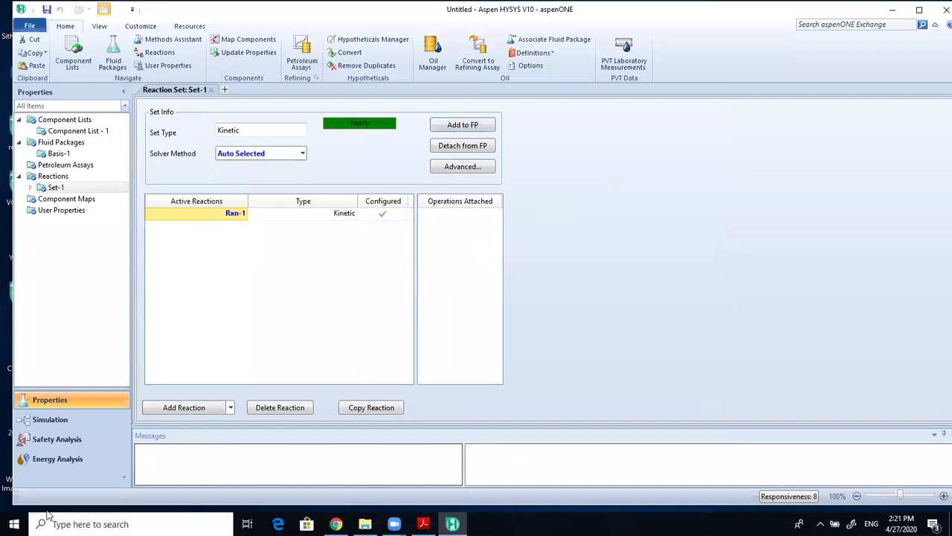
{"action": "left_click", "coordinate": [61, 420]}
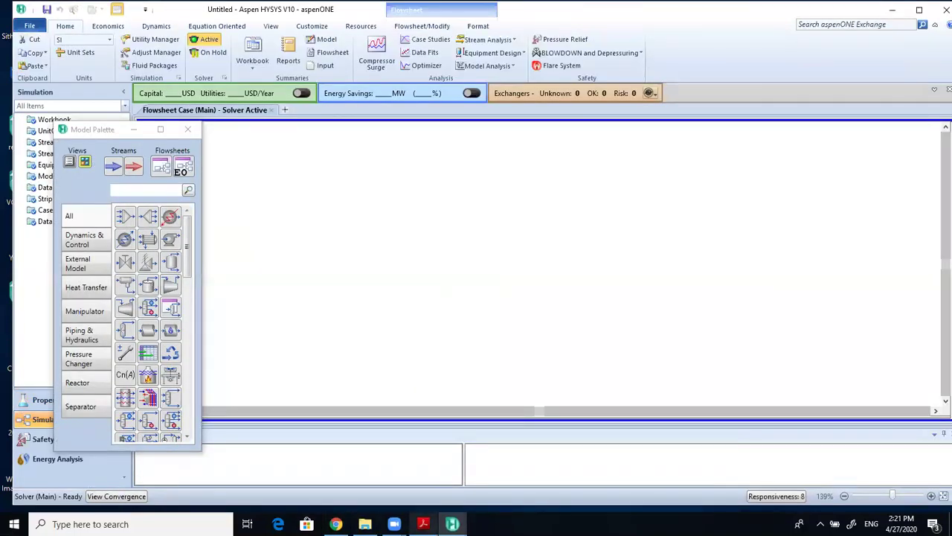
Switch to the Module#9-REACTORS II PDF in Acrobat Reader and skim the solution steps from adding the reaction to the PFR rating
{"action": "left_click", "coordinate": [423, 523]}
{"action": "scroll", "coordinate": [594, 335], "scroll_direction": "down", "scroll_amount": 6}
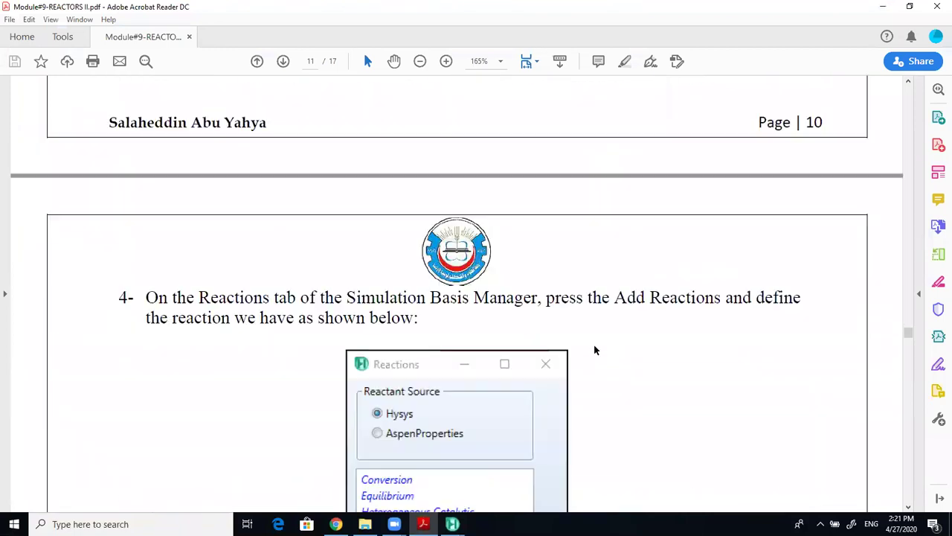
{"action": "scroll", "coordinate": [594, 349], "scroll_direction": "down", "scroll_amount": 10}
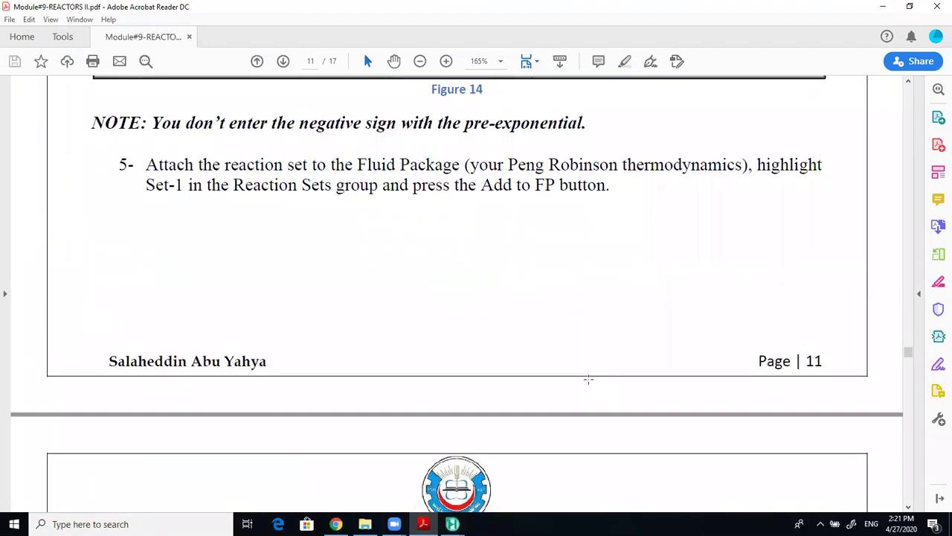
{"action": "scroll", "coordinate": [588, 379], "scroll_direction": "down", "scroll_amount": 10}
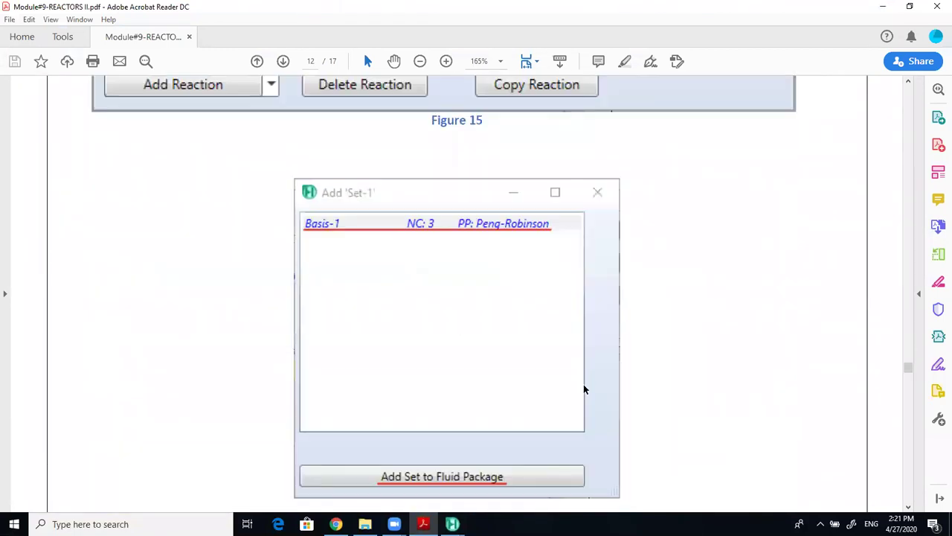
{"action": "scroll", "coordinate": [584, 384], "scroll_direction": "down", "scroll_amount": 10}
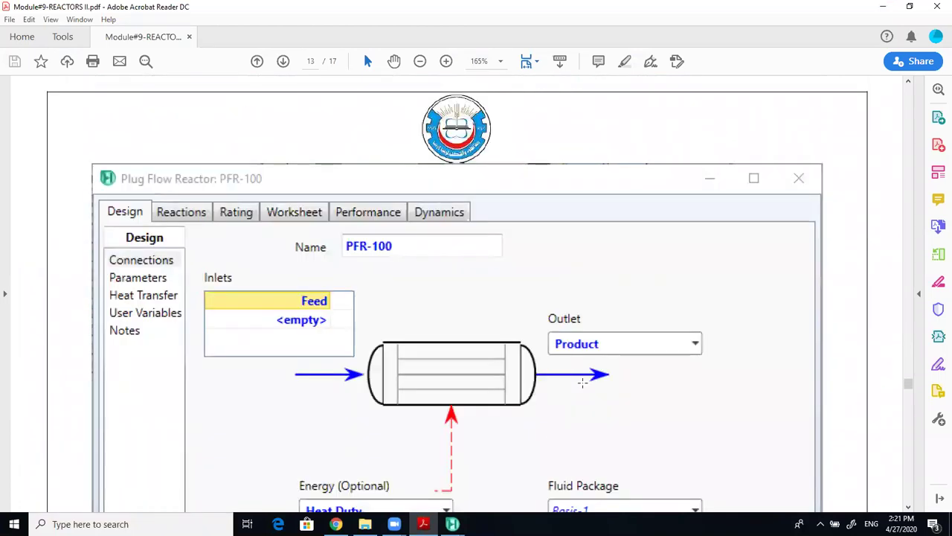
{"action": "scroll", "coordinate": [583, 382], "scroll_direction": "down", "scroll_amount": 10}
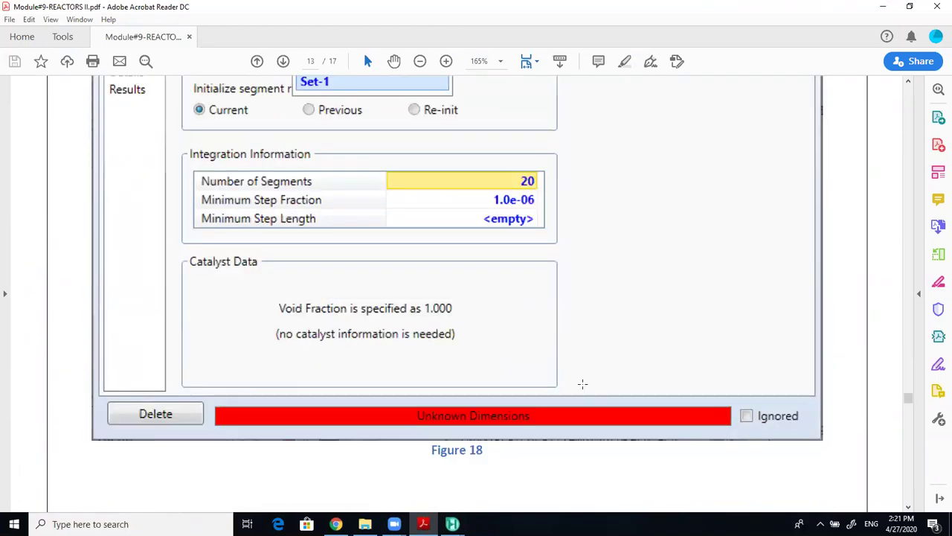
{"action": "scroll", "coordinate": [582, 384], "scroll_direction": "down", "scroll_amount": 10}
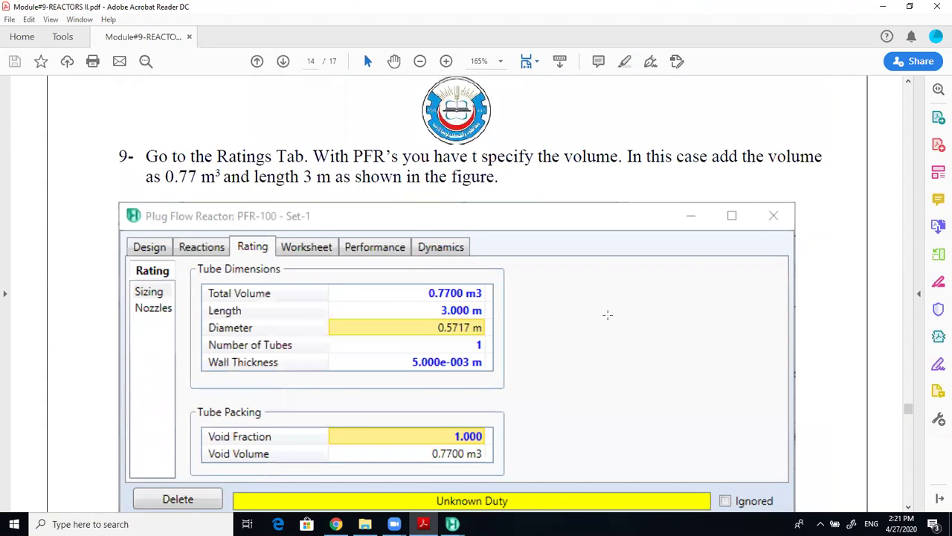
Reread the solved example's problem statement, assumptions and reaction rate expression for styrene production in the PDF
{"action": "scroll", "coordinate": [908, 97], "scroll_direction": "up", "scroll_amount": 20}
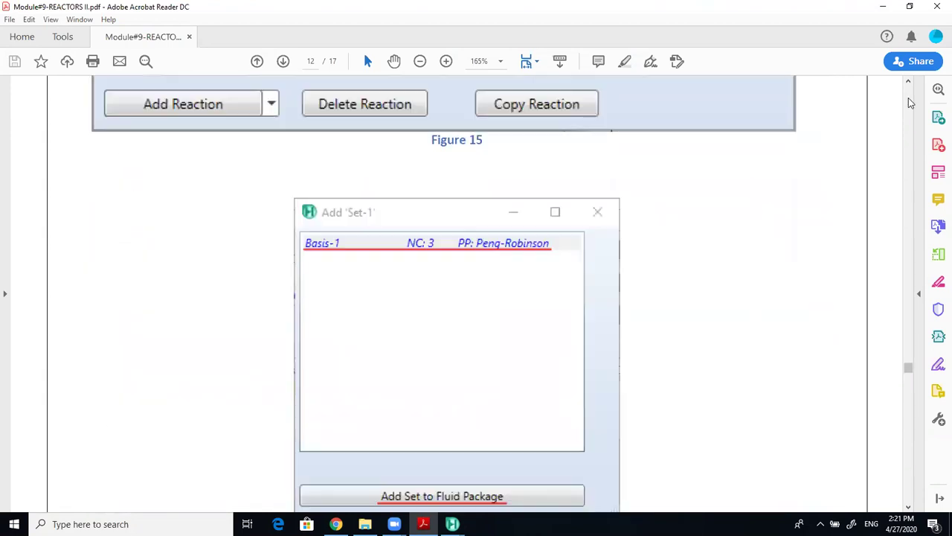
{"action": "scroll", "coordinate": [908, 98], "scroll_direction": "up", "scroll_amount": 15}
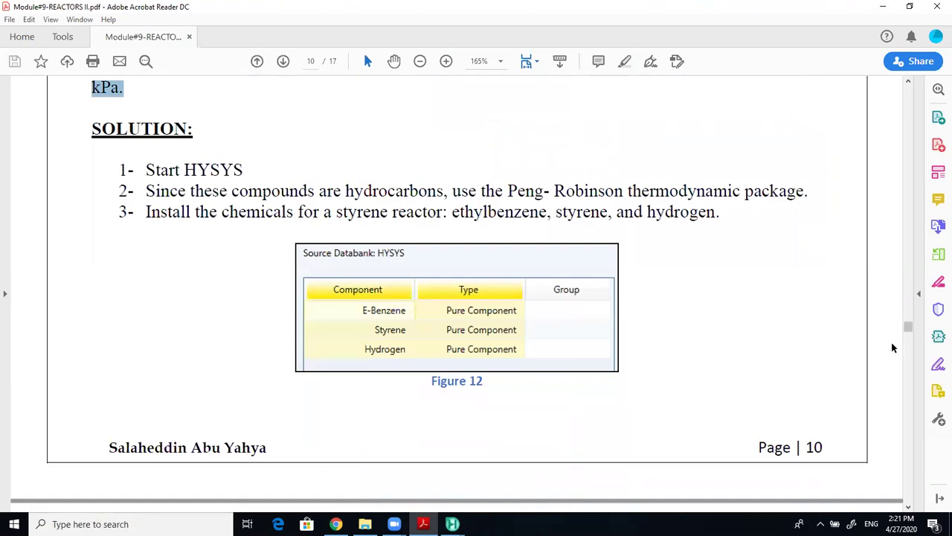
{"action": "scroll", "coordinate": [908, 157], "scroll_direction": "up", "scroll_amount": 5}
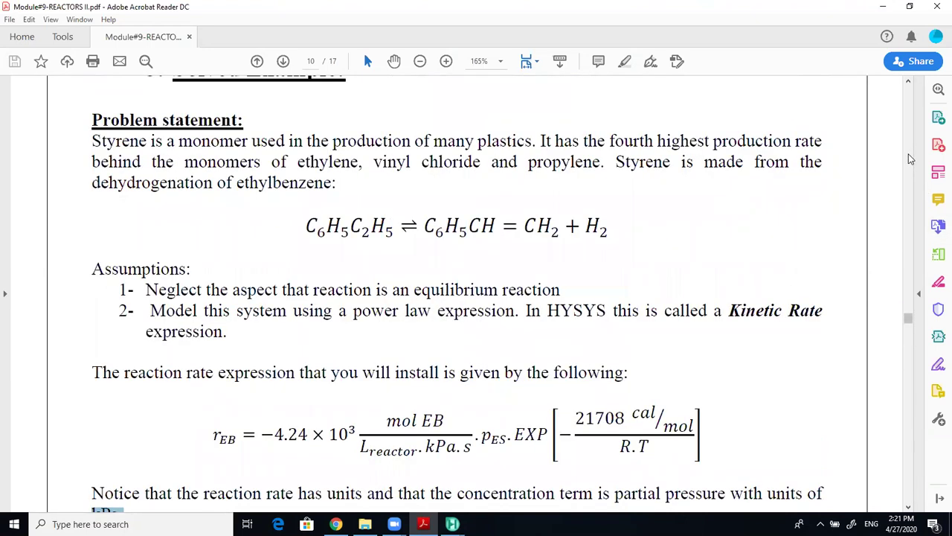
{"action": "scroll", "coordinate": [887, 168], "scroll_direction": "up", "scroll_amount": 3}
{"action": "scroll", "coordinate": [887, 170], "scroll_direction": "down", "scroll_amount": 5}
{"action": "scroll", "coordinate": [884, 179], "scroll_direction": "down", "scroll_amount": 6}
{"action": "scroll", "coordinate": [895, 435], "scroll_direction": "up", "scroll_amount": 2}
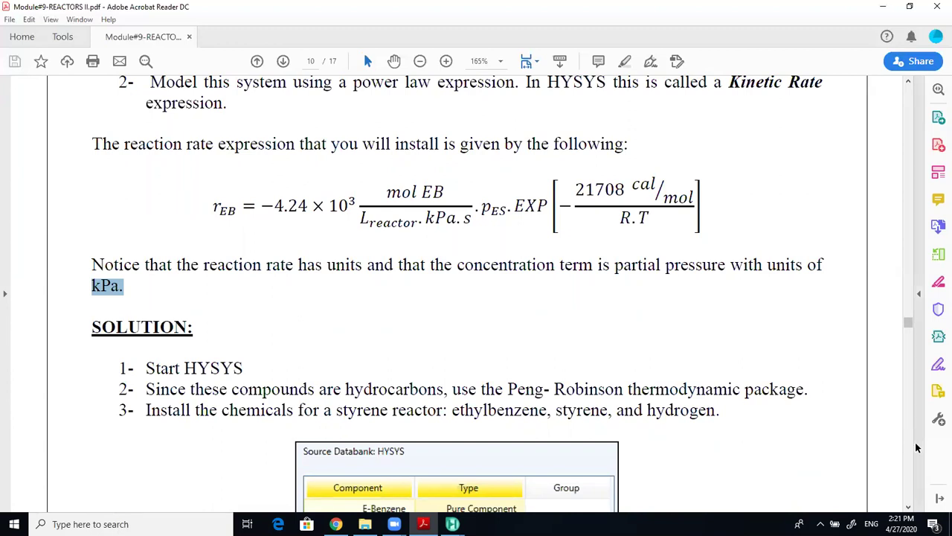
Examine the remaining solution figures in the PDF, through the plug flow reactor's reaction extents and reaction balance results
{"action": "scroll", "coordinate": [912, 447], "scroll_direction": "down", "scroll_amount": 20}
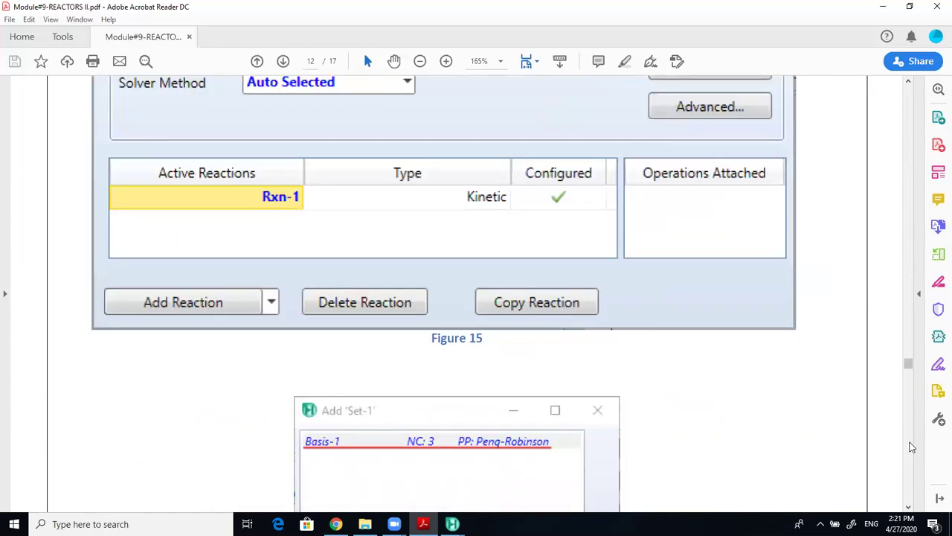
{"action": "scroll", "coordinate": [912, 447], "scroll_direction": "down", "scroll_amount": 12}
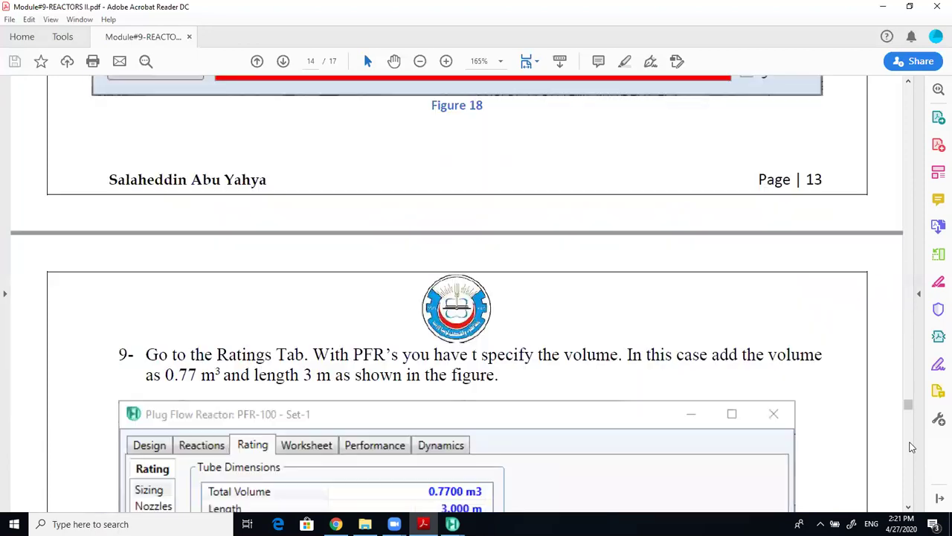
{"action": "scroll", "coordinate": [912, 446], "scroll_direction": "down", "scroll_amount": 12}
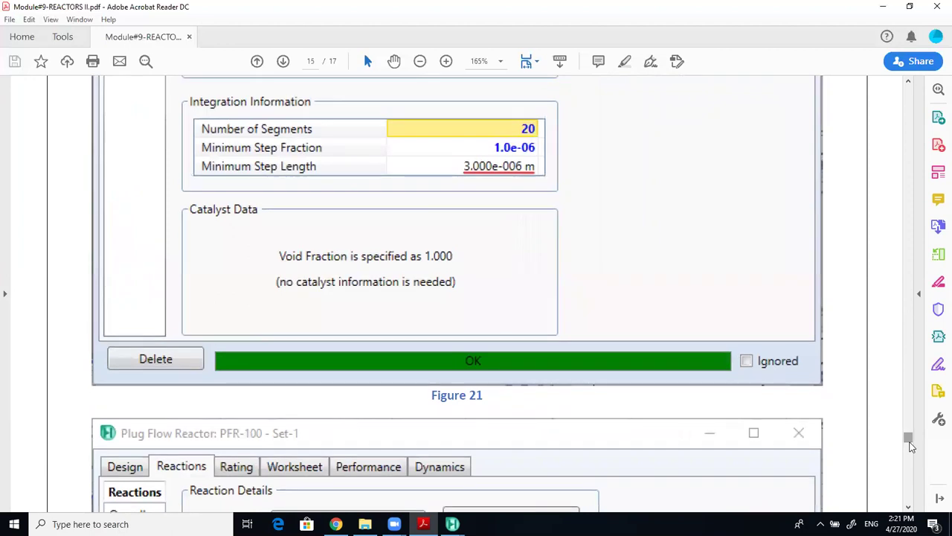
{"action": "scroll", "coordinate": [910, 473], "scroll_direction": "down", "scroll_amount": 5}
{"action": "scroll", "coordinate": [912, 485], "scroll_direction": "down", "scroll_amount": 8}
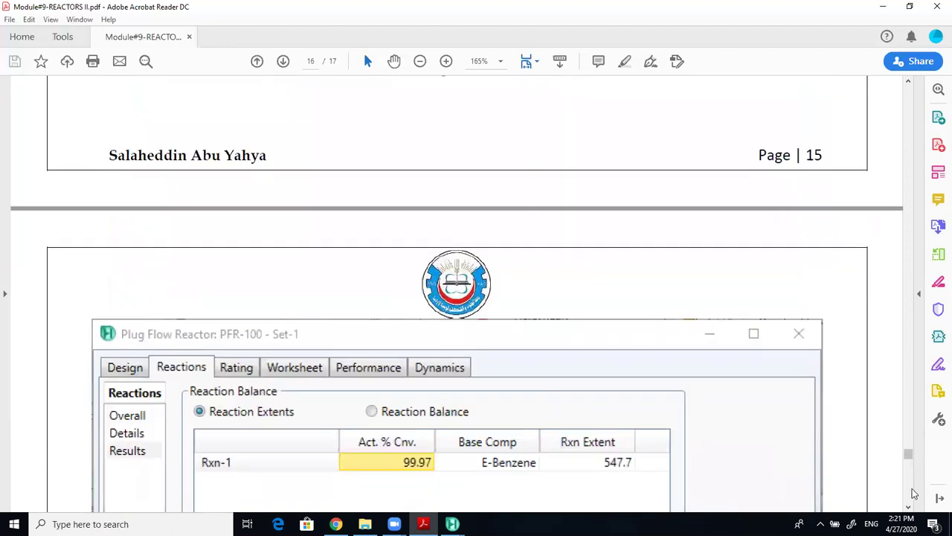
{"action": "scroll", "coordinate": [907, 469], "scroll_direction": "down", "scroll_amount": 10}
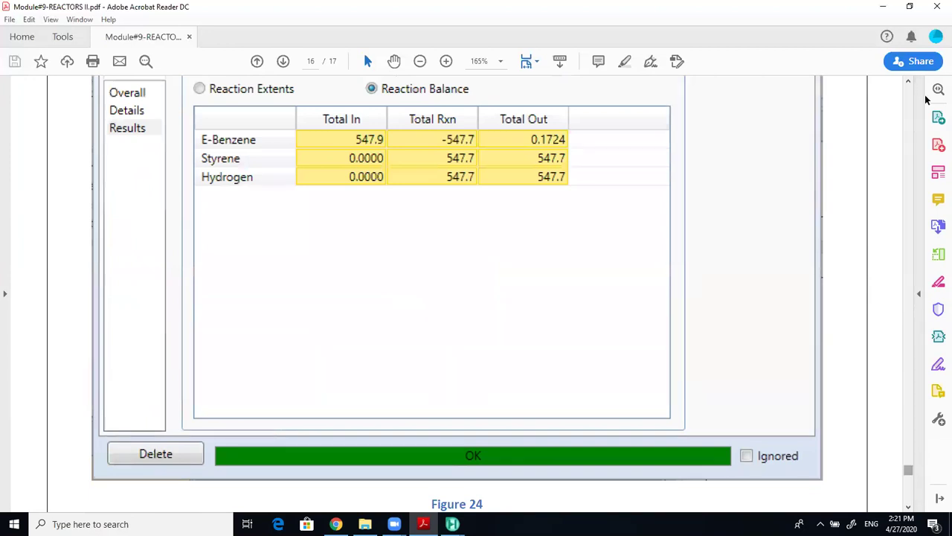
Go back to the Performance Tab section of the PDF and read on to the start of the styrene example's solution
{"action": "scroll", "coordinate": [912, 100], "scroll_direction": "up", "scroll_amount": 15}
{"action": "scroll", "coordinate": [912, 100], "scroll_direction": "up", "scroll_amount": 20}
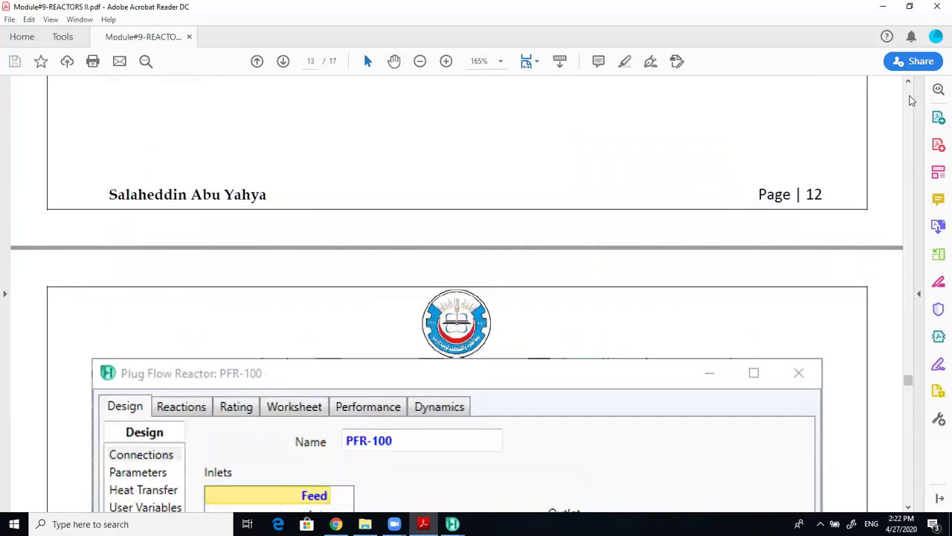
{"action": "scroll", "coordinate": [759, 260], "scroll_direction": "down", "scroll_amount": 15}
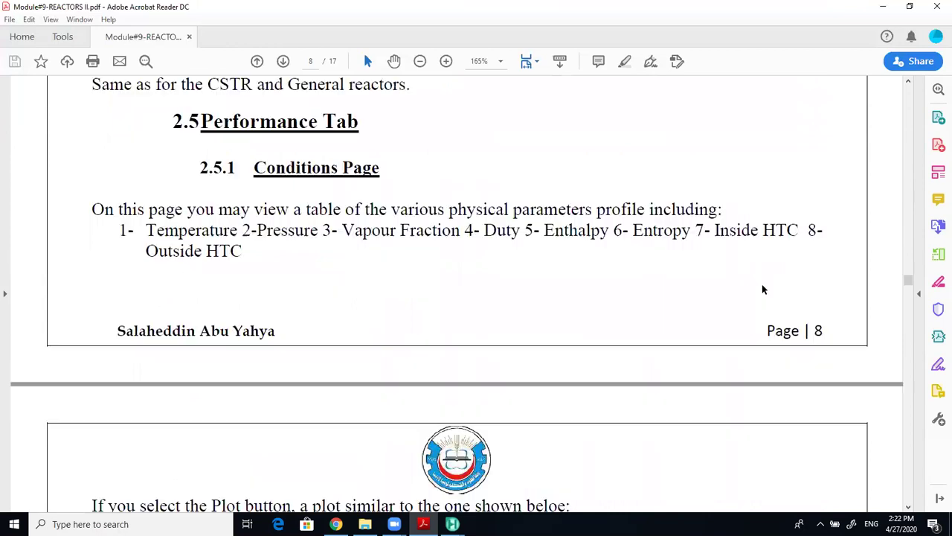
{"action": "scroll", "coordinate": [783, 378], "scroll_direction": "down", "scroll_amount": 12}
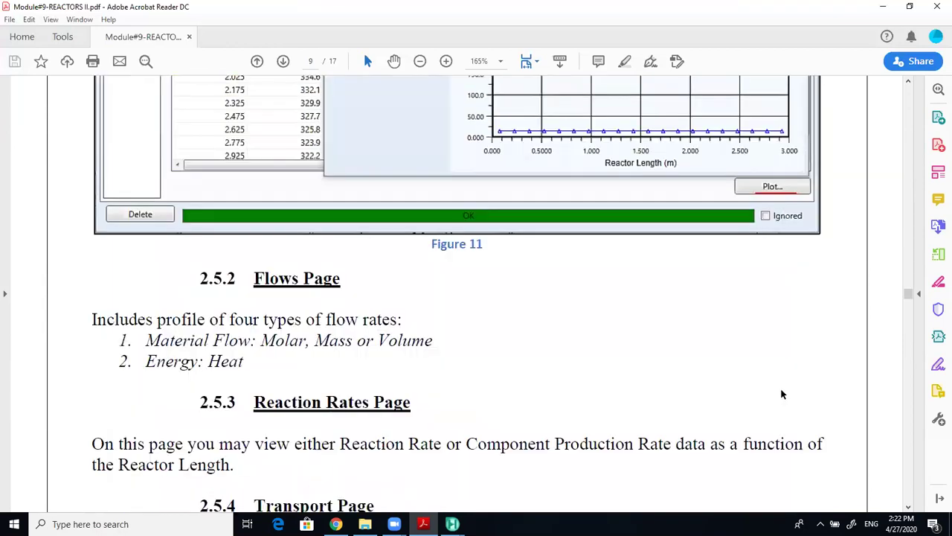
{"action": "scroll", "coordinate": [765, 453], "scroll_direction": "down", "scroll_amount": 10}
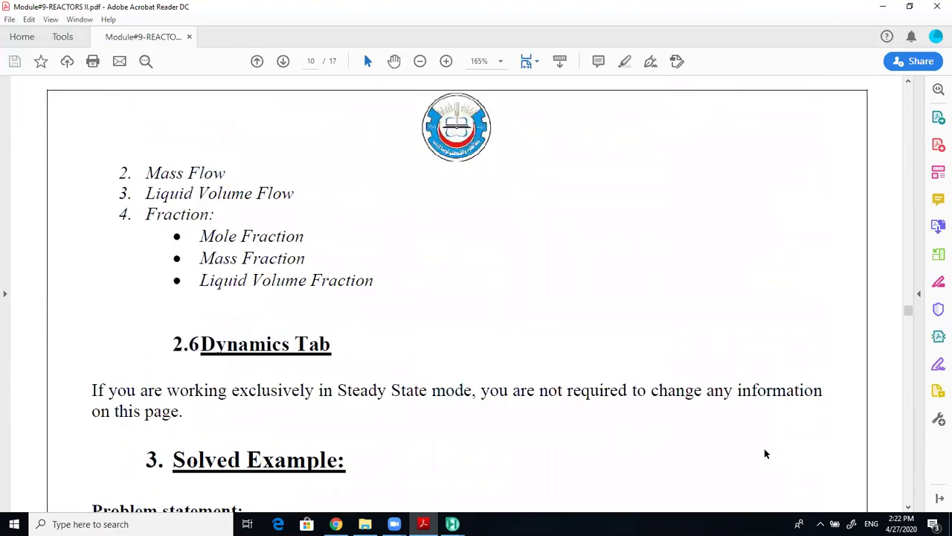
{"action": "scroll", "coordinate": [766, 459], "scroll_direction": "down", "scroll_amount": 5}
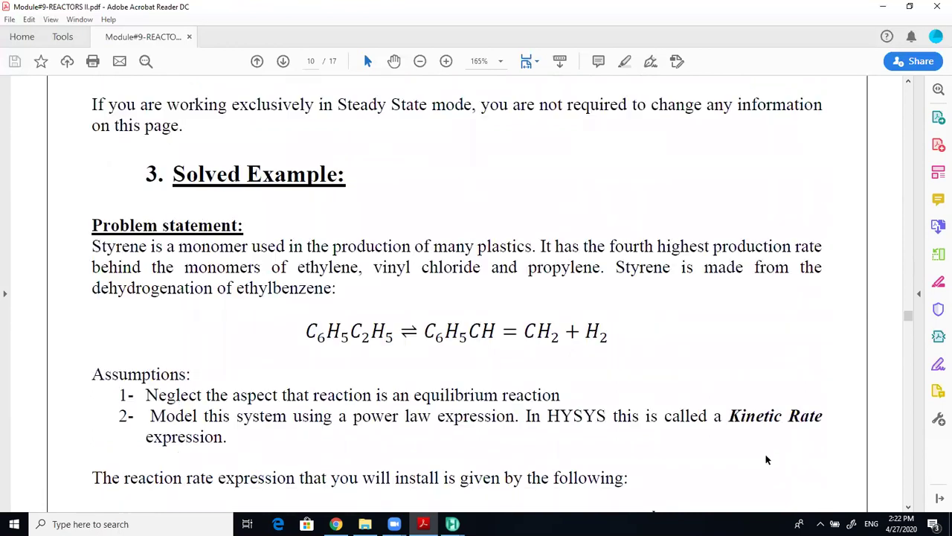
{"action": "scroll", "coordinate": [768, 405], "scroll_direction": "down", "scroll_amount": 11}
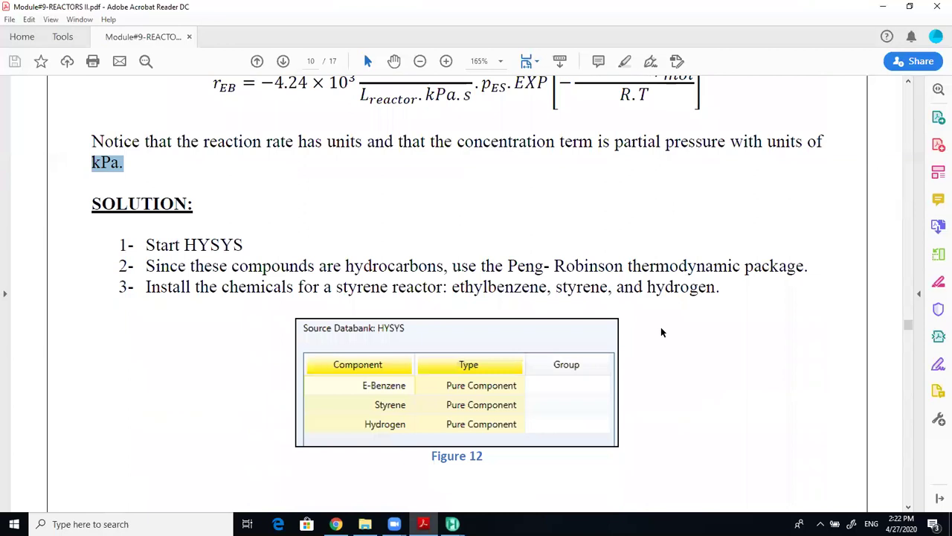
Review the PDF's solution steps from the component list and kinetic reaction to the PFR connections, volume and length
{"action": "scroll", "coordinate": [669, 354], "scroll_direction": "down", "scroll_amount": 4}
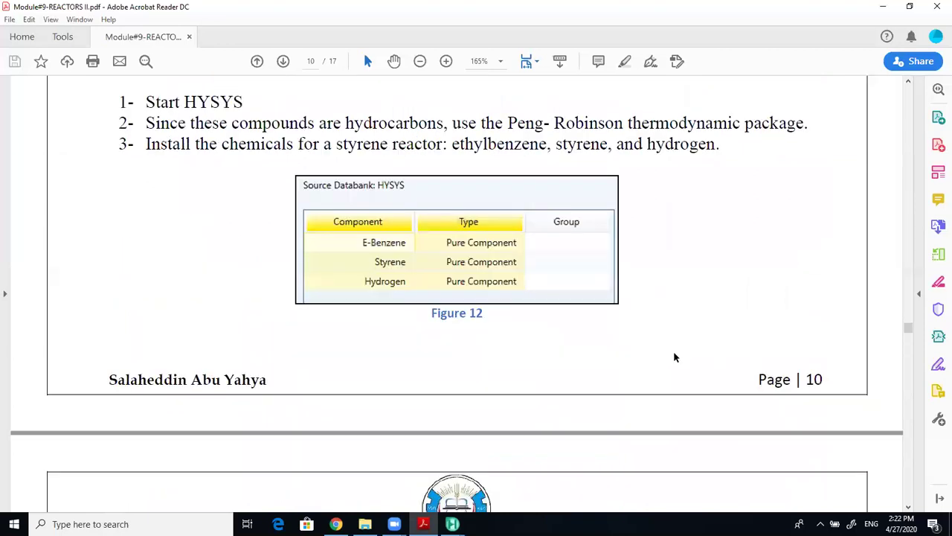
{"action": "scroll", "coordinate": [677, 358], "scroll_direction": "down", "scroll_amount": 18}
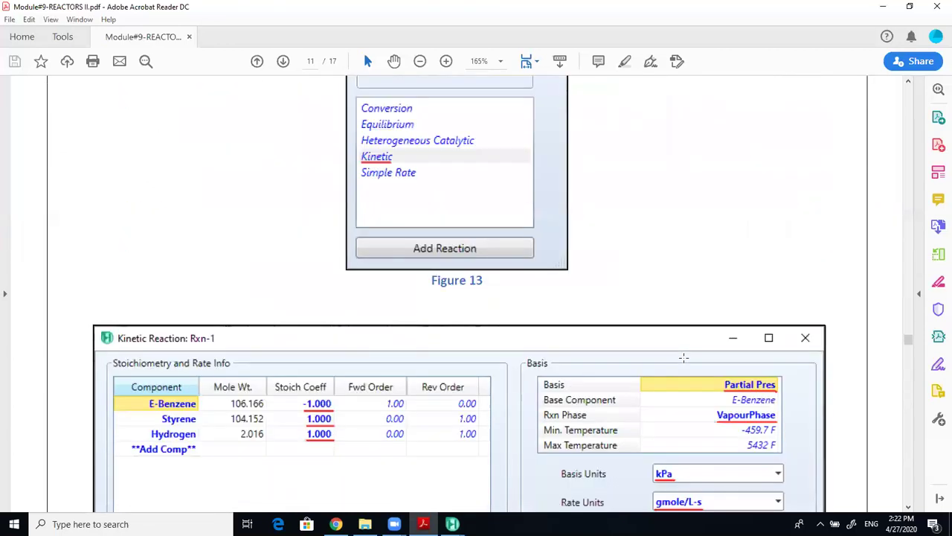
{"action": "scroll", "coordinate": [683, 358], "scroll_direction": "down", "scroll_amount": 20}
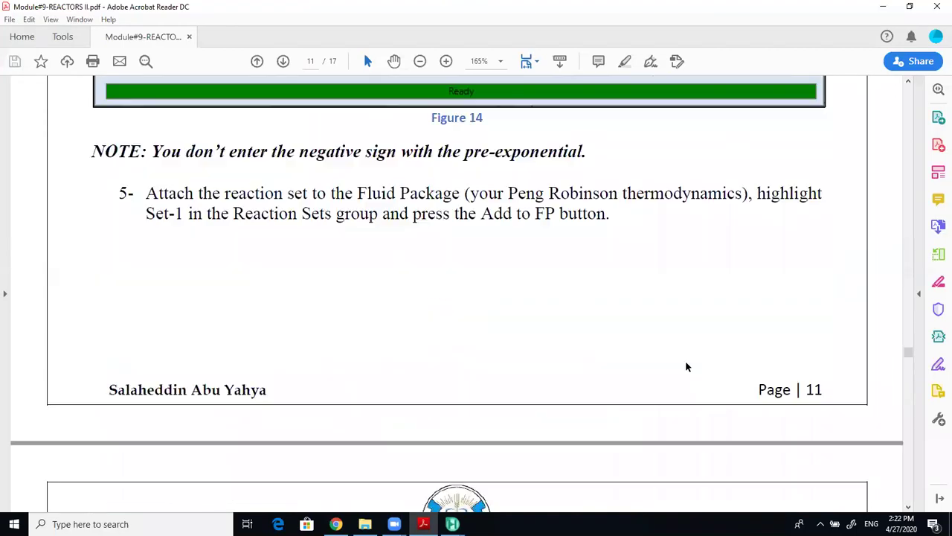
{"action": "scroll", "coordinate": [745, 291], "scroll_direction": "down", "scroll_amount": 19}
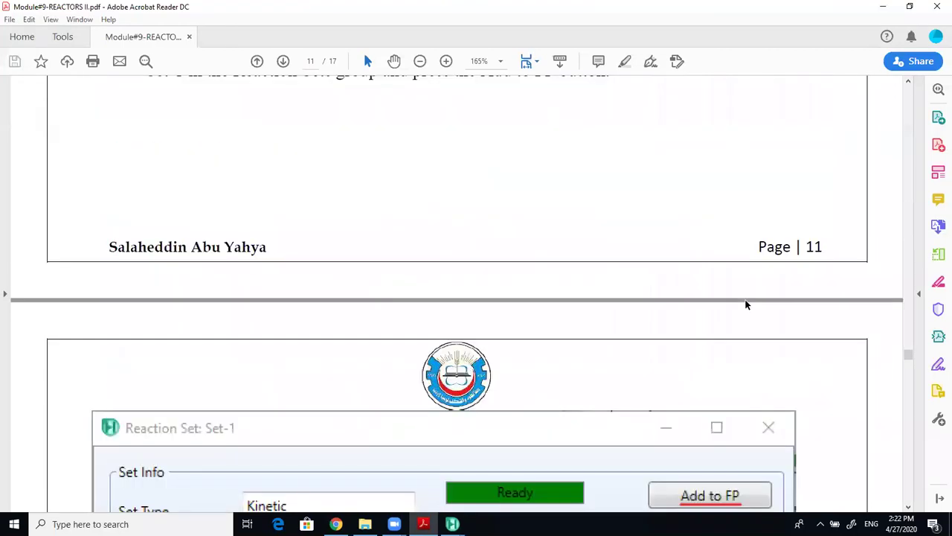
{"action": "scroll", "coordinate": [749, 309], "scroll_direction": "down", "scroll_amount": 13}
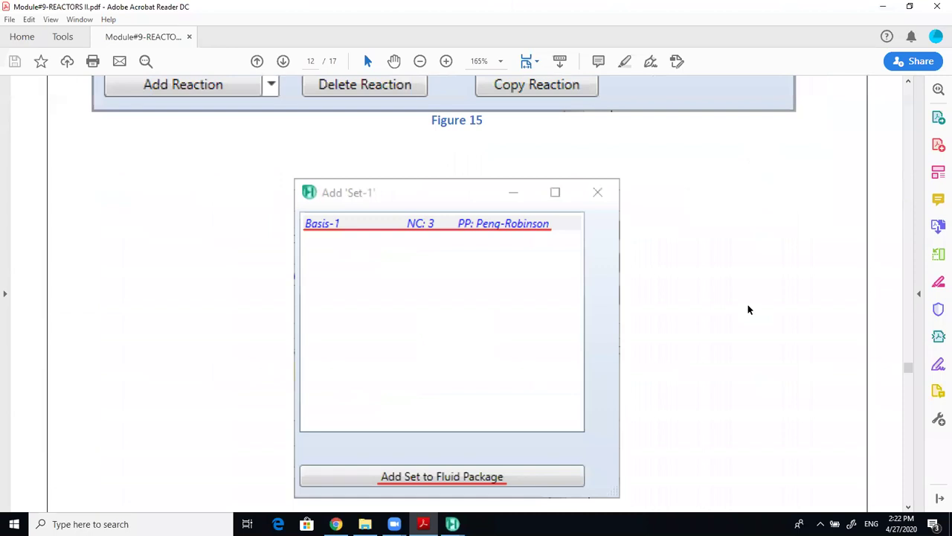
{"action": "scroll", "coordinate": [735, 345], "scroll_direction": "down", "scroll_amount": 16}
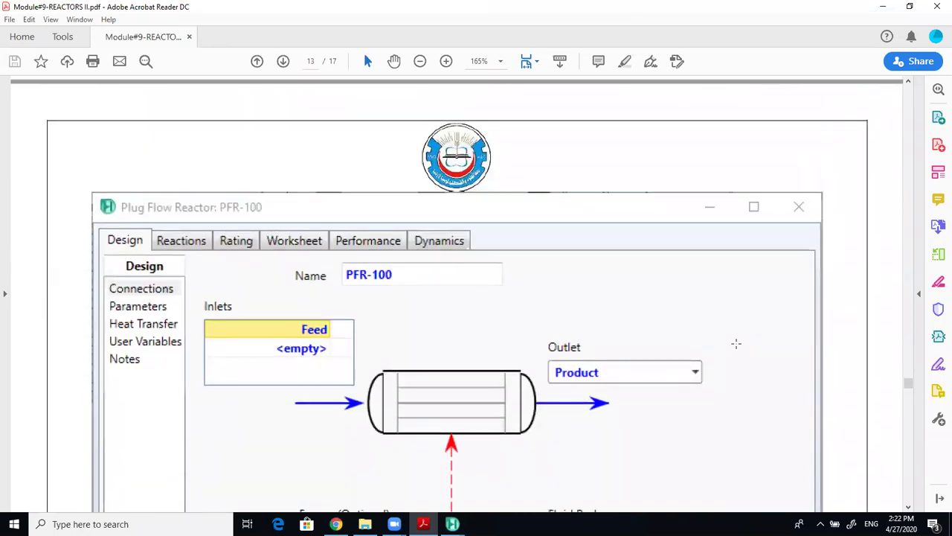
{"action": "scroll", "coordinate": [735, 344], "scroll_direction": "down", "scroll_amount": 14}
{"action": "scroll", "coordinate": [736, 346], "scroll_direction": "down", "scroll_amount": 20}
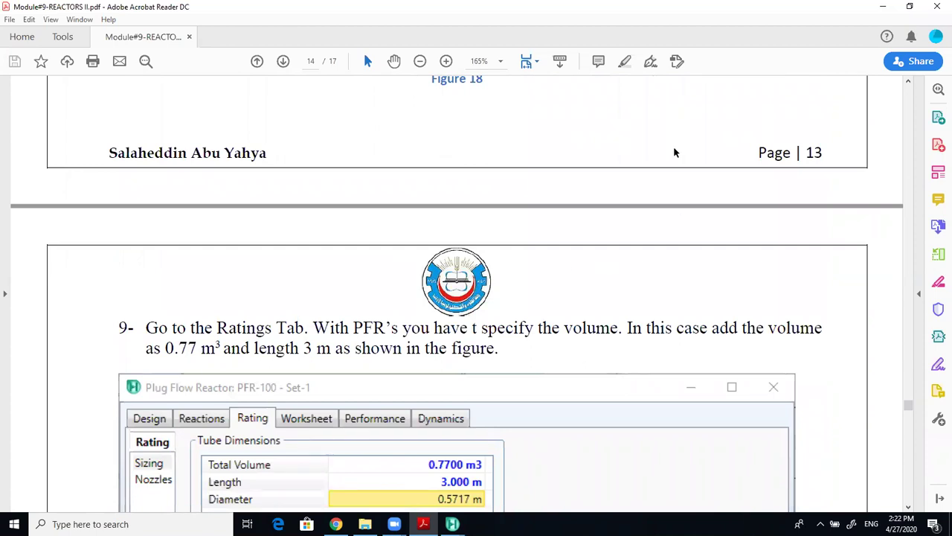
Switch to File Explorer and open the HYSYS LAB folder that contains the Modules New version folder
{"action": "left_click", "coordinate": [365, 524]}
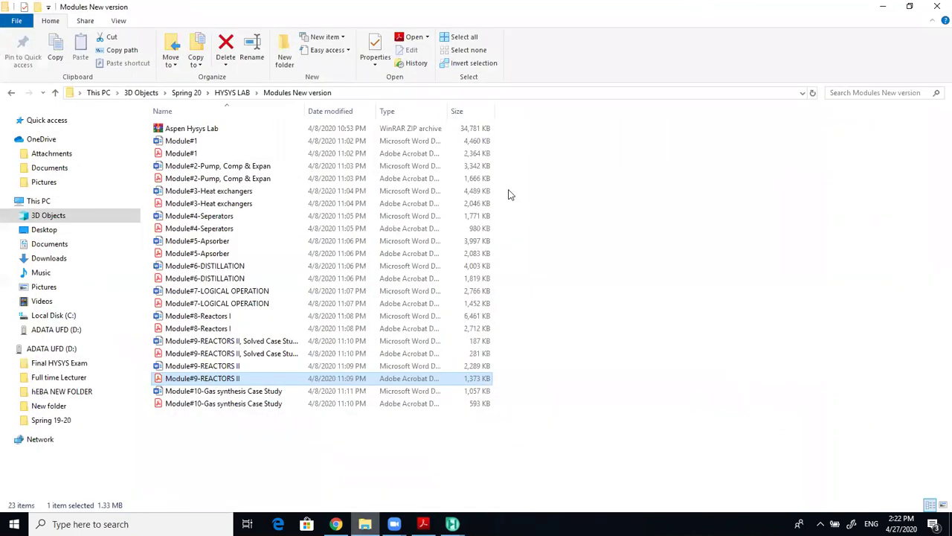
{"action": "double_click", "coordinate": [521, 5]}
{"action": "key", "text": "super+Up"}
{"action": "left_click", "coordinate": [231, 92]}
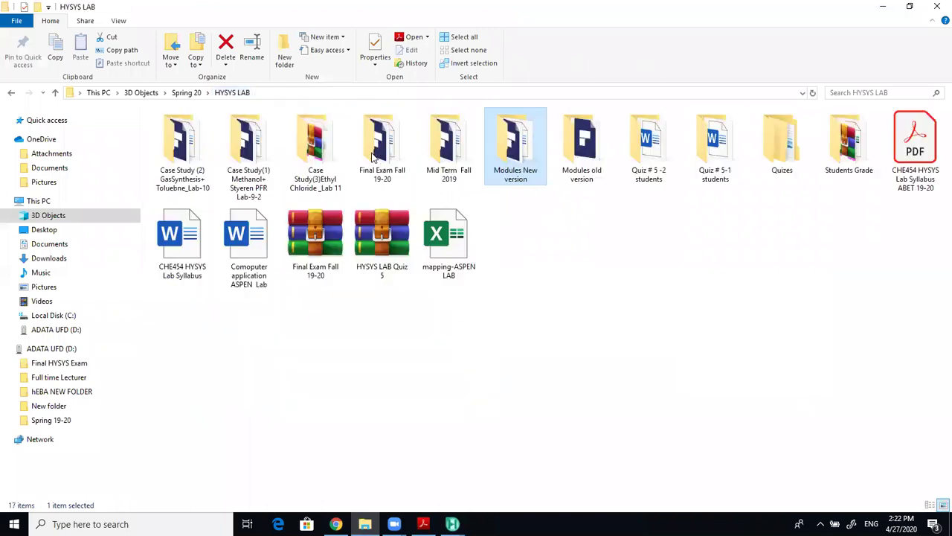
Open the Lab # 9 PDF from the Lab # 9 folder inside Modules old version
{"action": "double_click", "coordinate": [575, 184]}
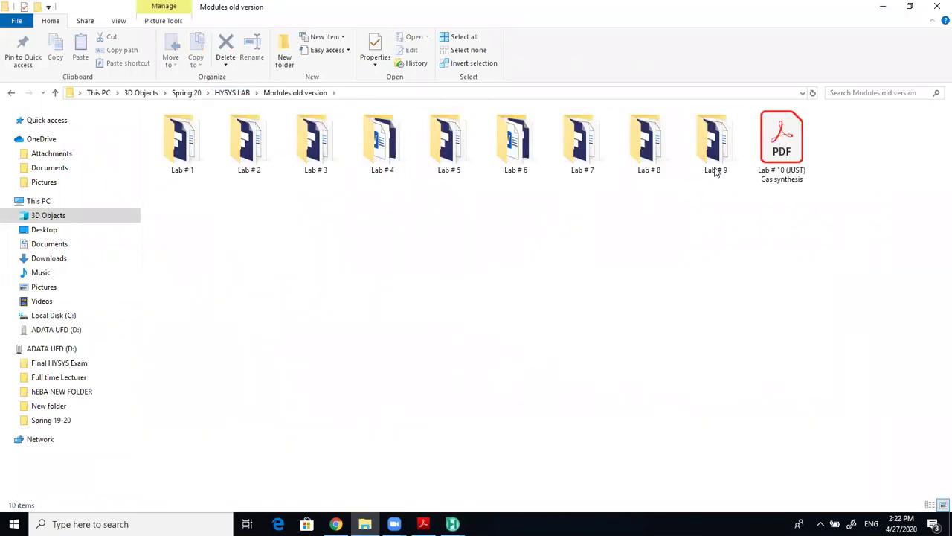
{"action": "double_click", "coordinate": [715, 172]}
{"action": "left_click", "coordinate": [176, 143]}
{"action": "double_click", "coordinate": [177, 141]}
Read through the solution steps in Lab # 9.pdf to find the feed stream specifications in step 12
{"action": "left_click_drag", "start_coordinate": [798, 91], "coordinate": [801, 367]}
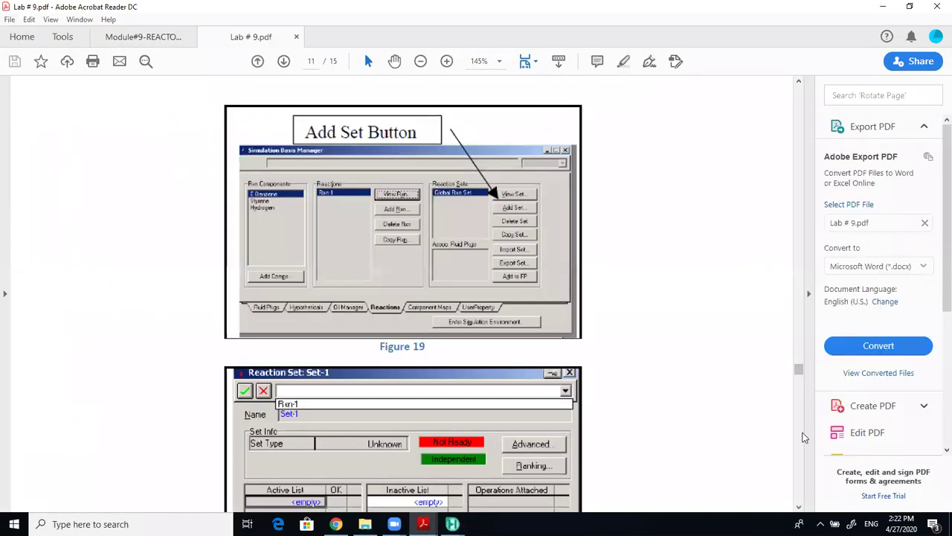
{"action": "scroll", "coordinate": [802, 437], "scroll_direction": "down", "scroll_amount": 15}
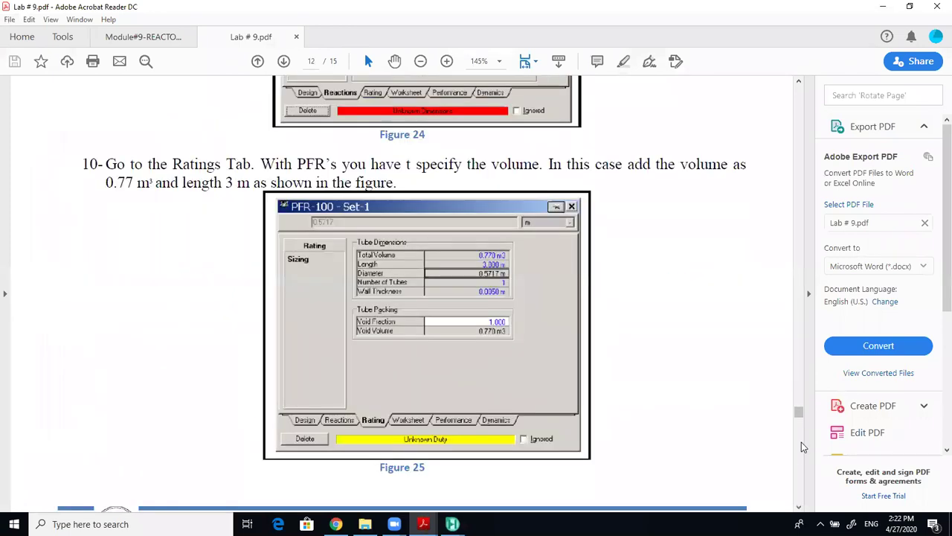
{"action": "scroll", "coordinate": [801, 442], "scroll_direction": "down", "scroll_amount": 5}
{"action": "scroll", "coordinate": [800, 474], "scroll_direction": "down", "scroll_amount": 10}
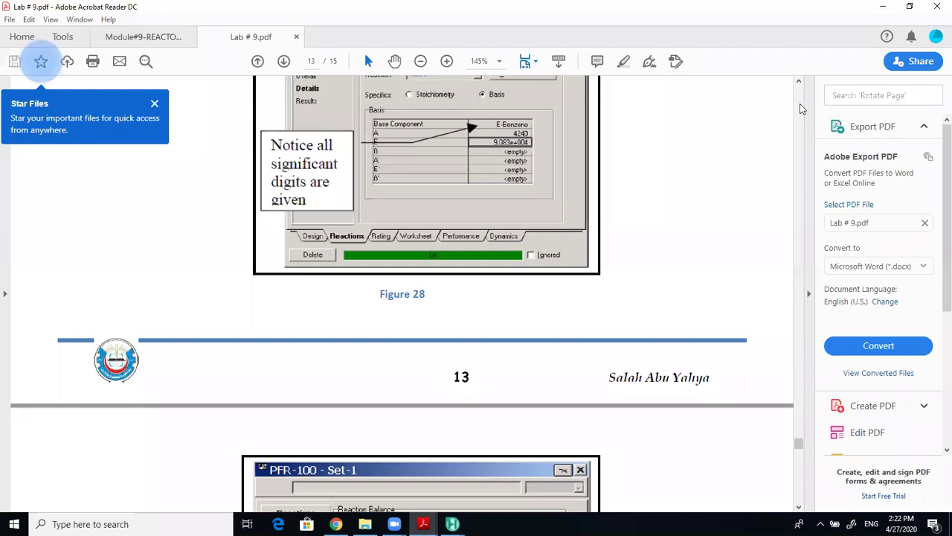
{"action": "scroll", "coordinate": [797, 111], "scroll_direction": "up", "scroll_amount": 5}
{"action": "scroll", "coordinate": [640, 205], "scroll_direction": "up", "scroll_amount": 2}
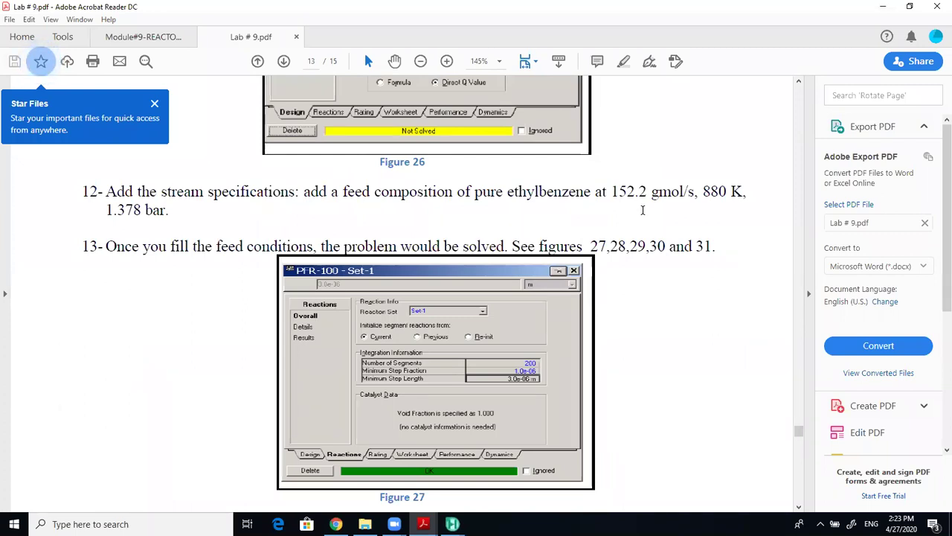
Compare the feed specifications in Module#9-REACTORS II.pdf step 11 with those in Lab # 9.pdf, and highlight the module's molar flow value
{"action": "left_click", "coordinate": [154, 36]}
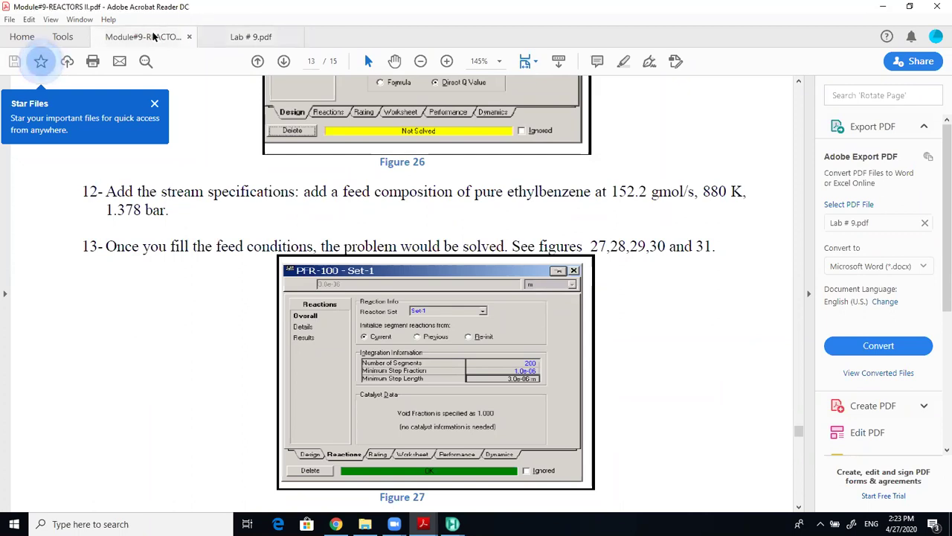
{"action": "scroll", "coordinate": [343, 251], "scroll_direction": "down", "scroll_amount": 10}
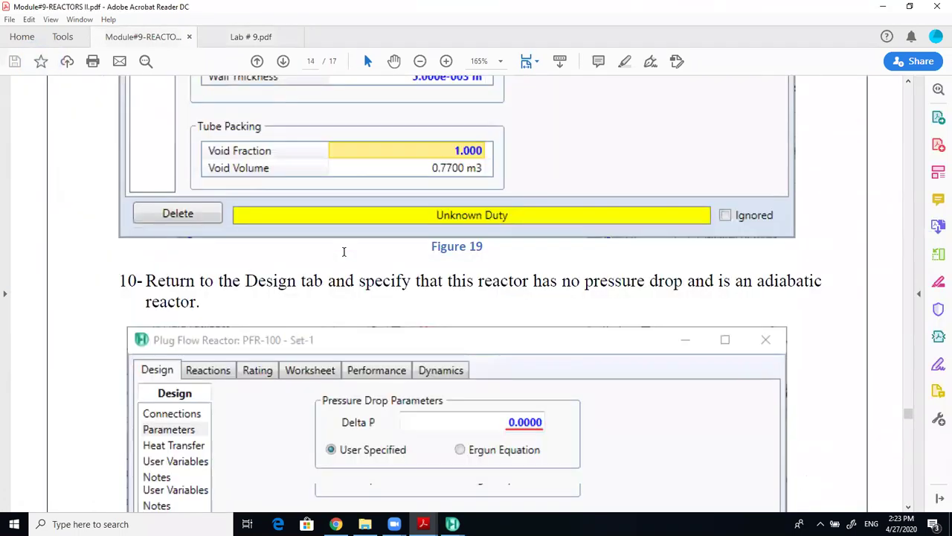
{"action": "scroll", "coordinate": [344, 252], "scroll_direction": "down", "scroll_amount": 10}
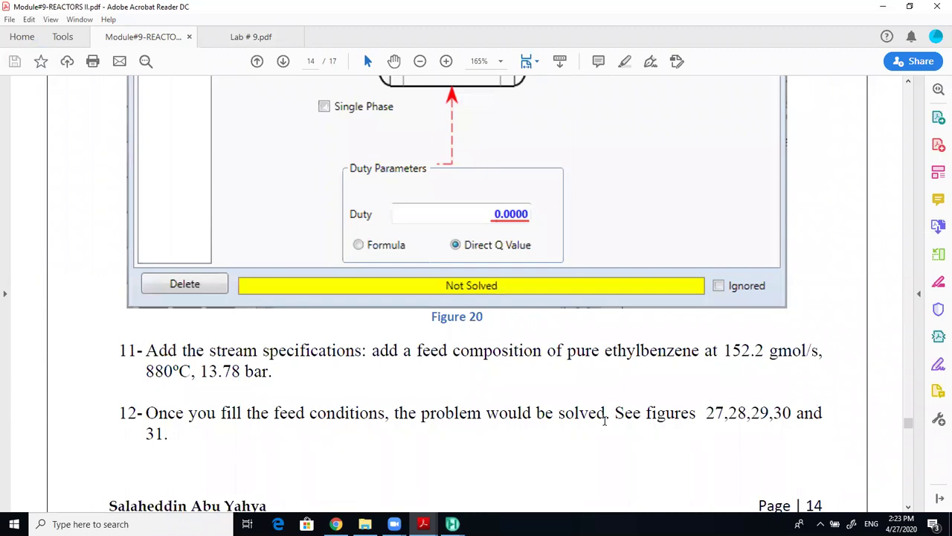
{"action": "scroll", "coordinate": [610, 420], "scroll_direction": "down", "scroll_amount": 1}
{"action": "left_click", "coordinate": [290, 37]}
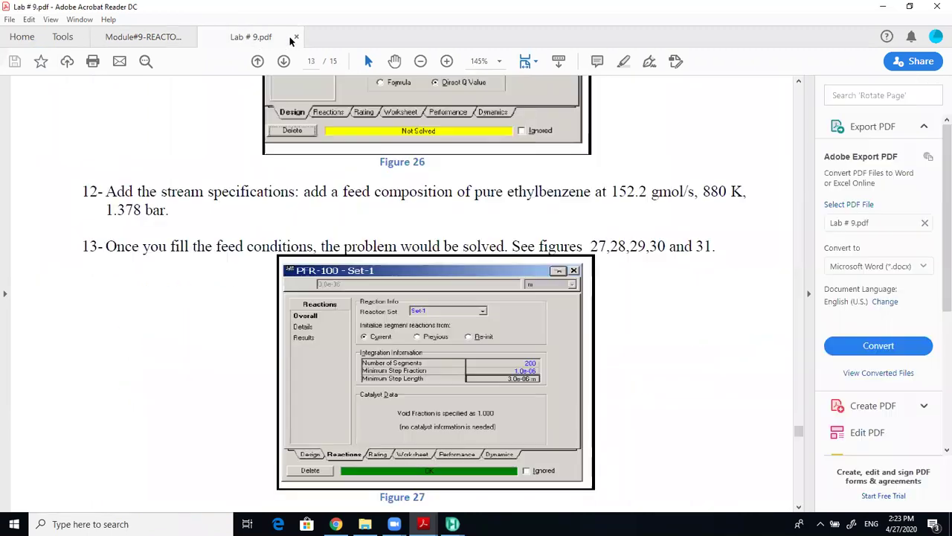
{"action": "left_click", "coordinate": [164, 37]}
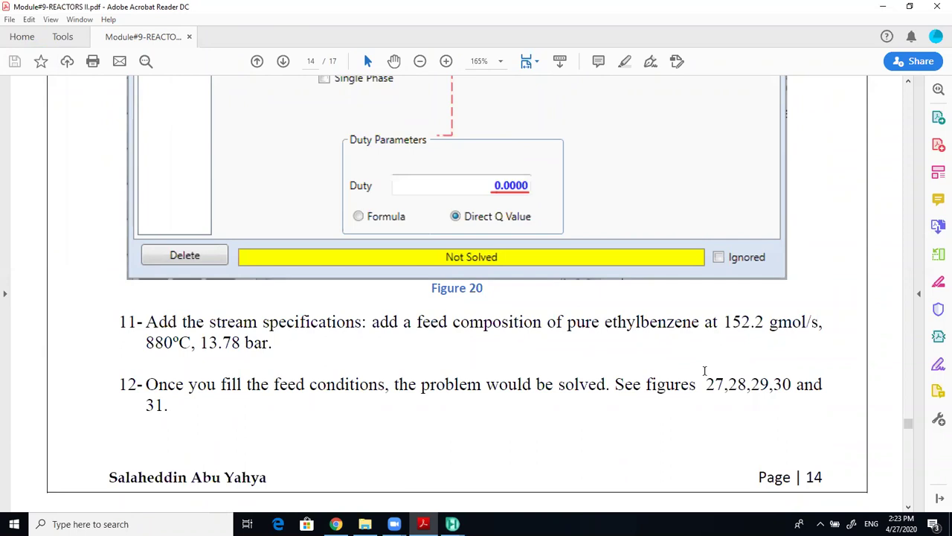
{"action": "left_click_drag", "start_coordinate": [723, 322], "coordinate": [764, 322]}
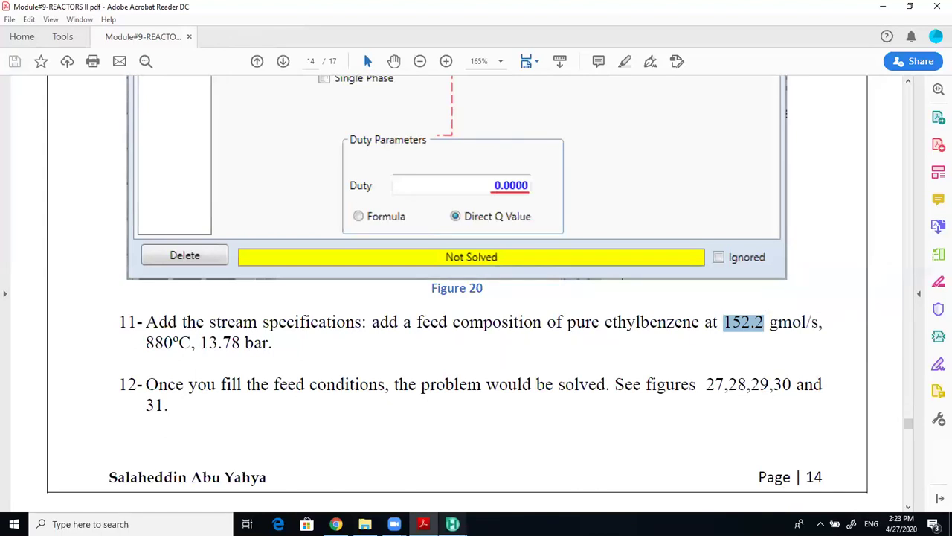
Switch to Aspen HYSYS, add material stream 1 and set its composition to an E-Benzene mole fraction of 1
{"action": "mouse_move", "coordinate": [452, 523]}
{"action": "left_click", "coordinate": [421, 480]}
{"action": "left_click", "coordinate": [109, 170]}
{"action": "left_click", "coordinate": [260, 274]}
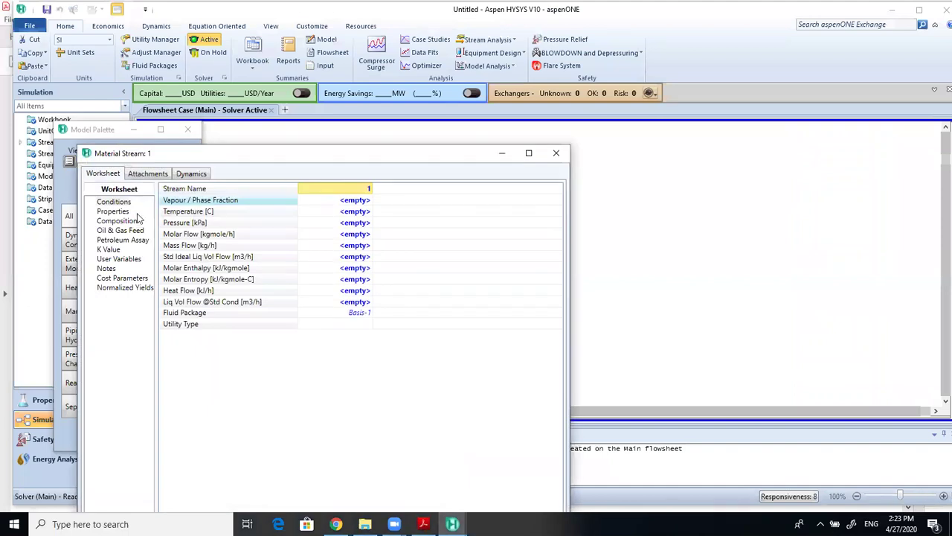
{"action": "left_click", "coordinate": [127, 222]}
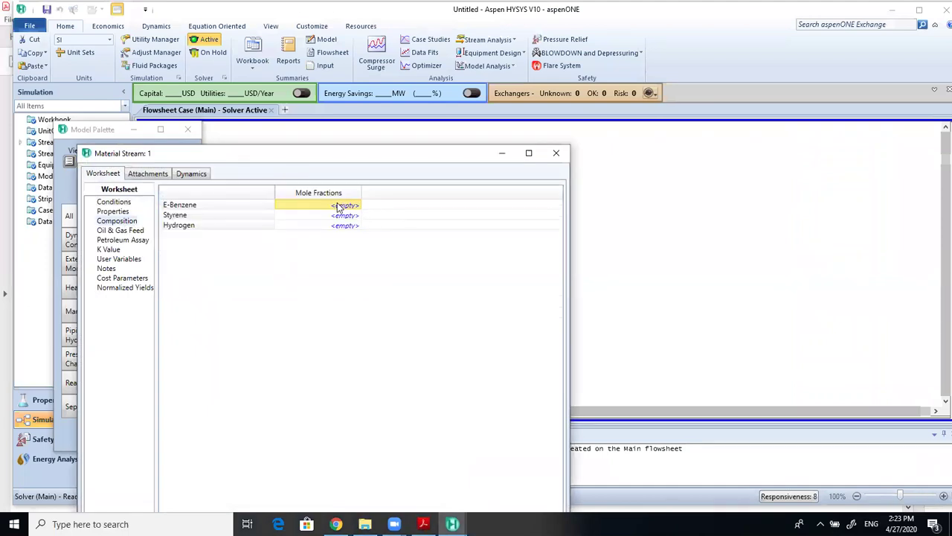
{"action": "type", "text": "1"}
{"action": "key", "text": "Return"}
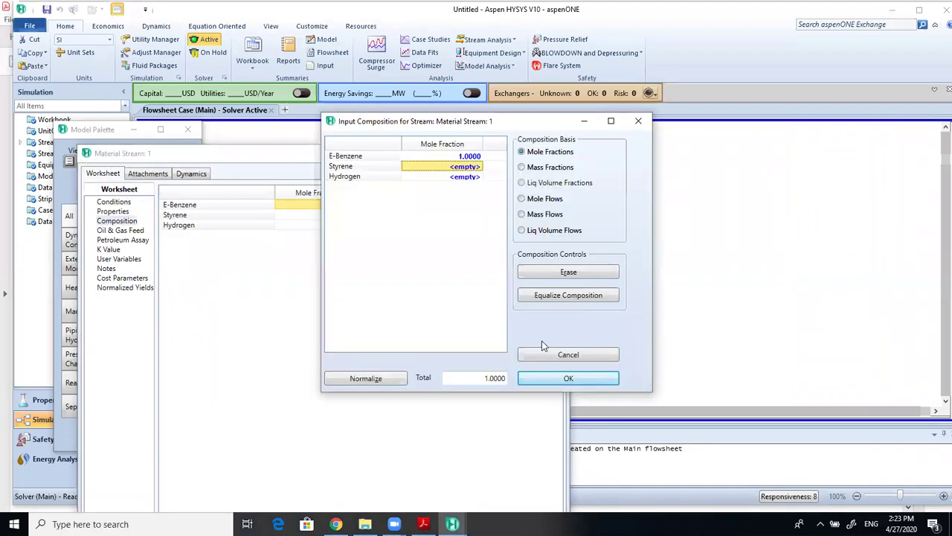
{"action": "left_click", "coordinate": [577, 379]}
Check the feed conditions in the module PDF and set stream 1's temperature to 880 °C in Aspen HYSYS
{"action": "left_click", "coordinate": [116, 203]}
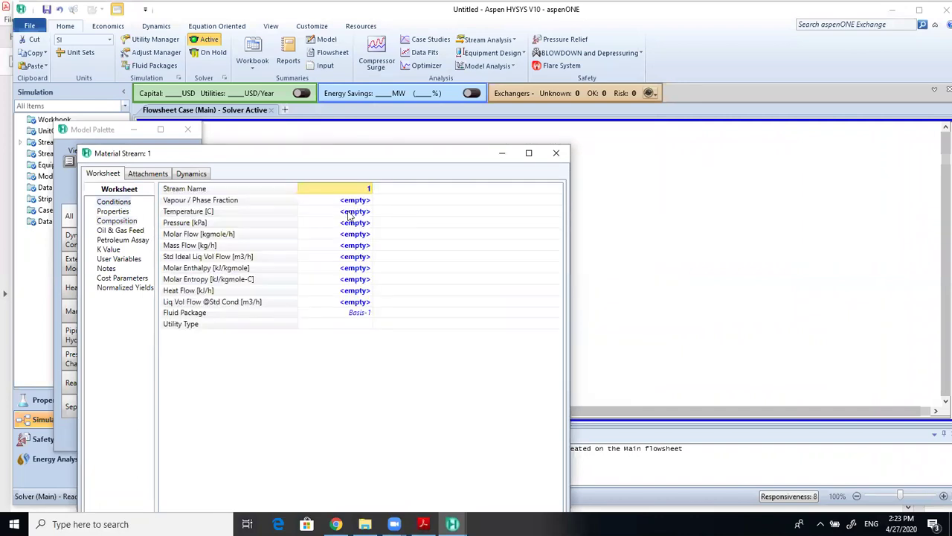
{"action": "left_click", "coordinate": [423, 523]}
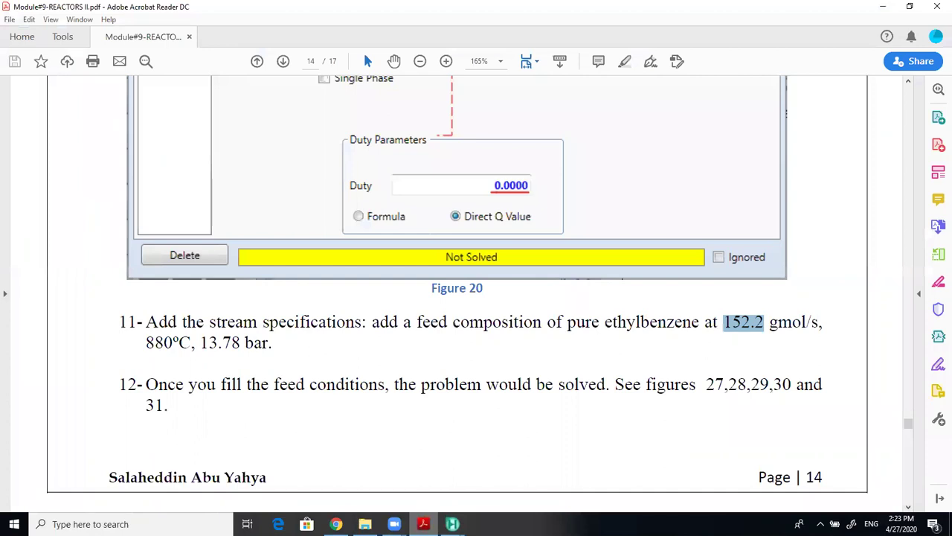
{"action": "key", "text": "alt+Tab"}
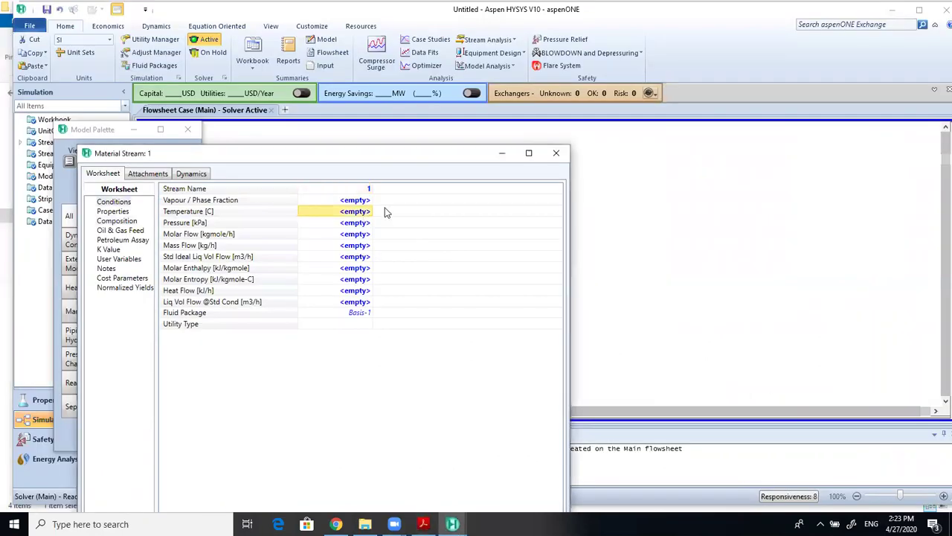
{"action": "type", "text": "880"}
{"action": "key", "text": "Return"}
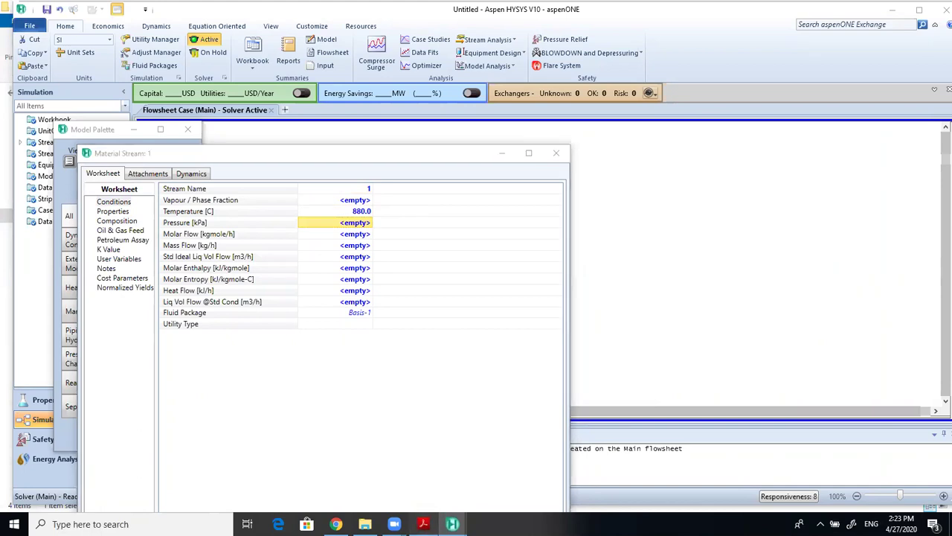
Check the feed pressure in the module PDF and set stream 1's pressure to 13.78 bar in Aspen HYSYS
{"action": "left_click", "coordinate": [423, 524]}
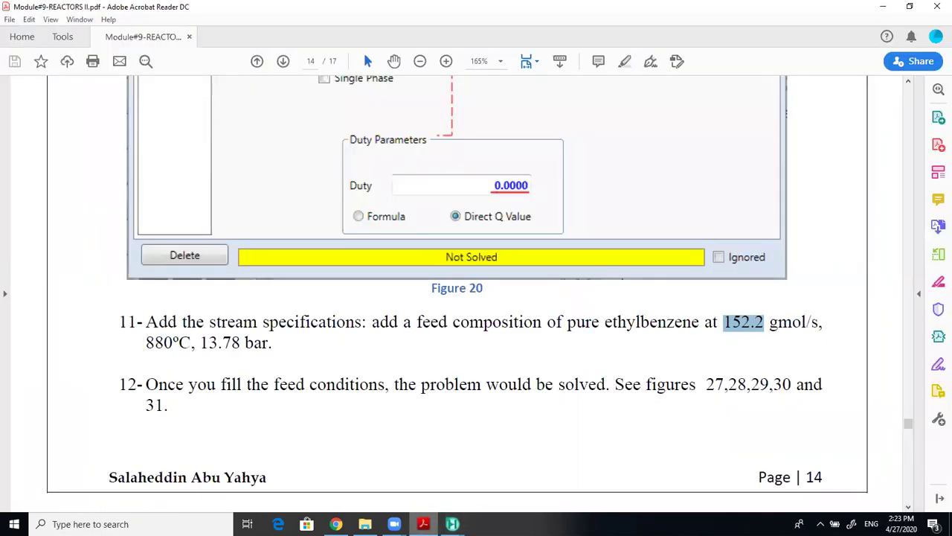
{"action": "key", "text": "alt+Tab"}
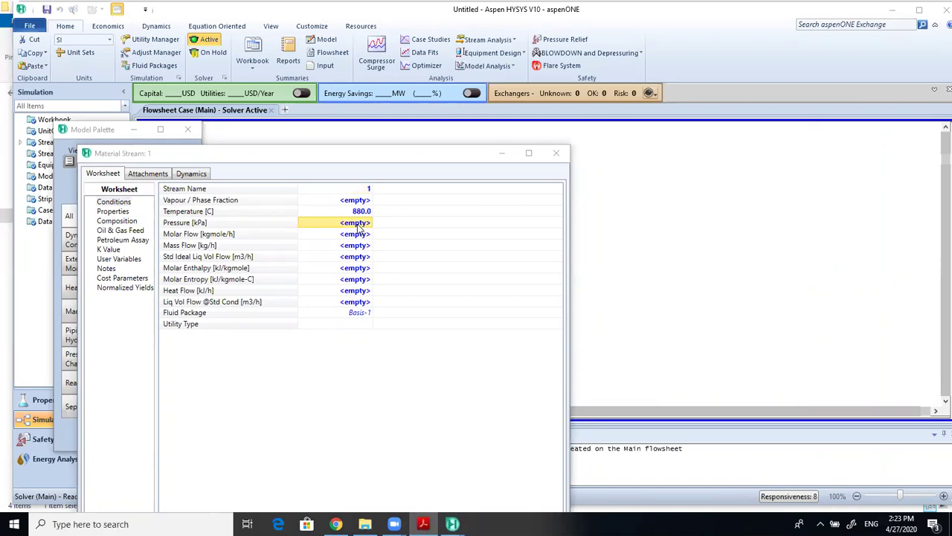
{"action": "left_click", "coordinate": [358, 225]}
{"action": "type", "text": "13."}
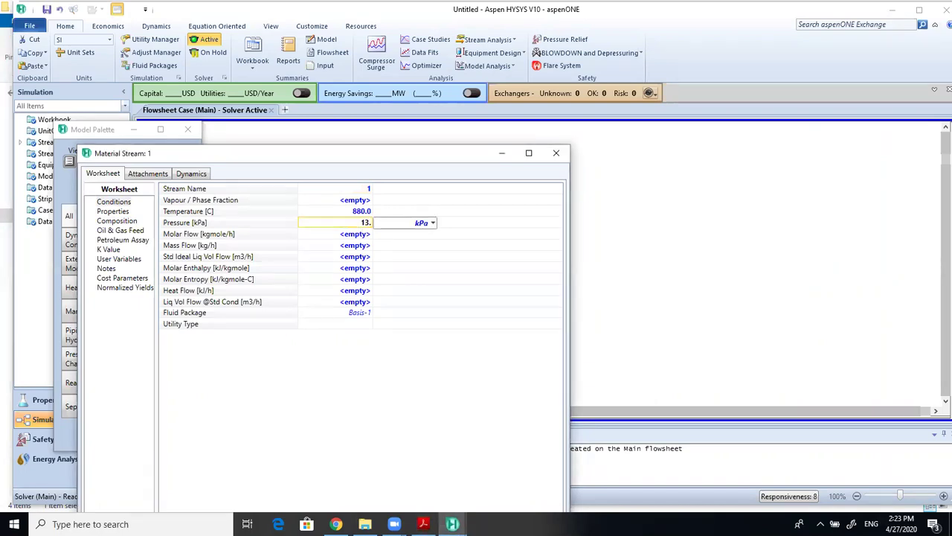
{"action": "type", "text": "78"}
{"action": "left_click", "coordinate": [433, 223]}
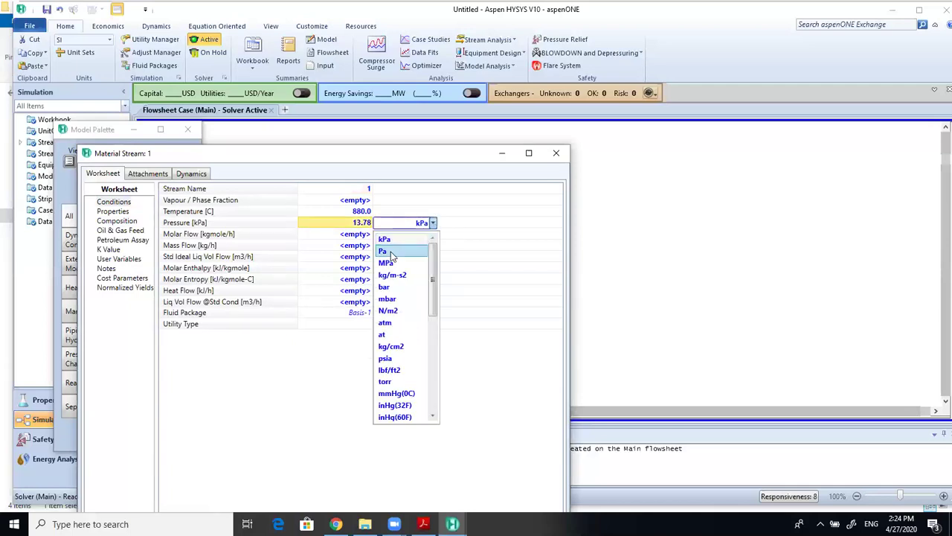
{"action": "left_click", "coordinate": [390, 287]}
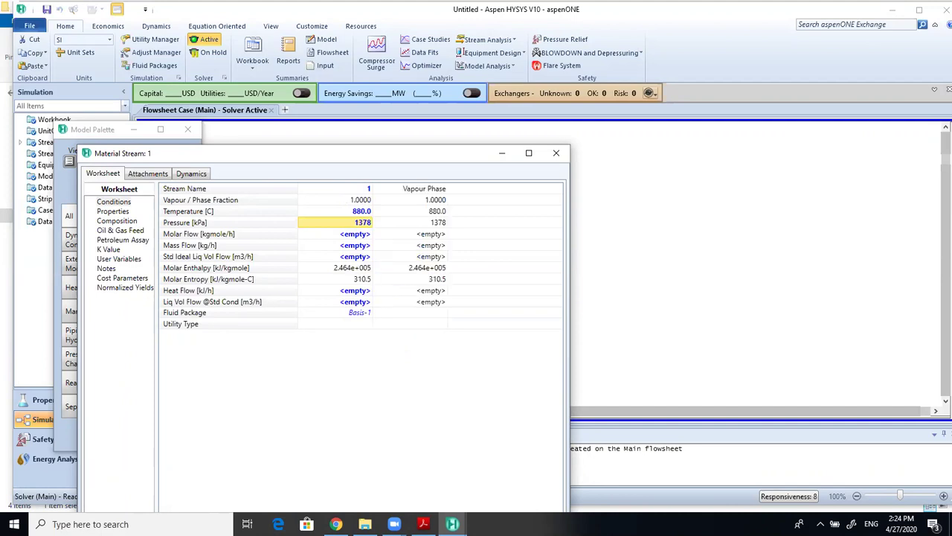
Reopen Lab # 9.pdf from File Explorer and read its steps through to the step 12 feed temperature and pressure
{"action": "left_click", "coordinate": [365, 524]}
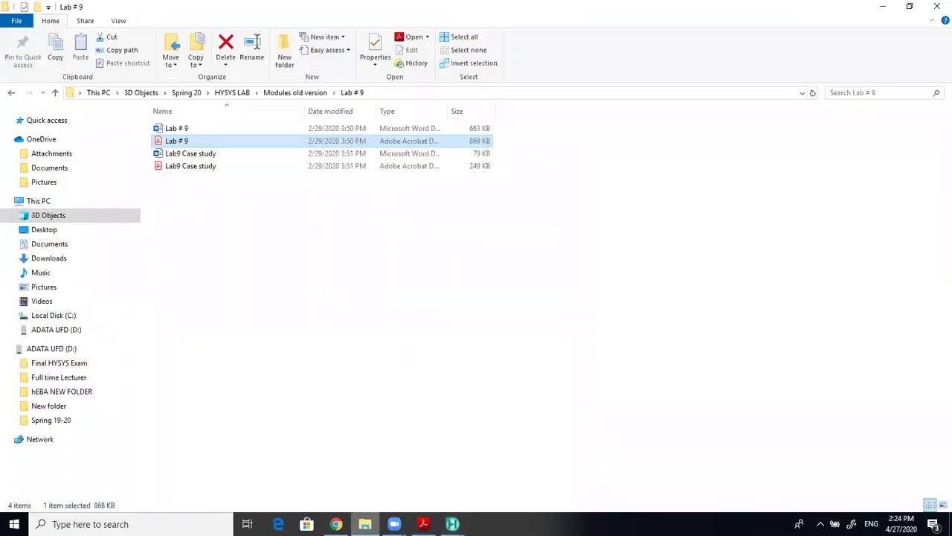
{"action": "double_click", "coordinate": [205, 142]}
{"action": "left_click_drag", "start_coordinate": [796, 93], "coordinate": [778, 357]}
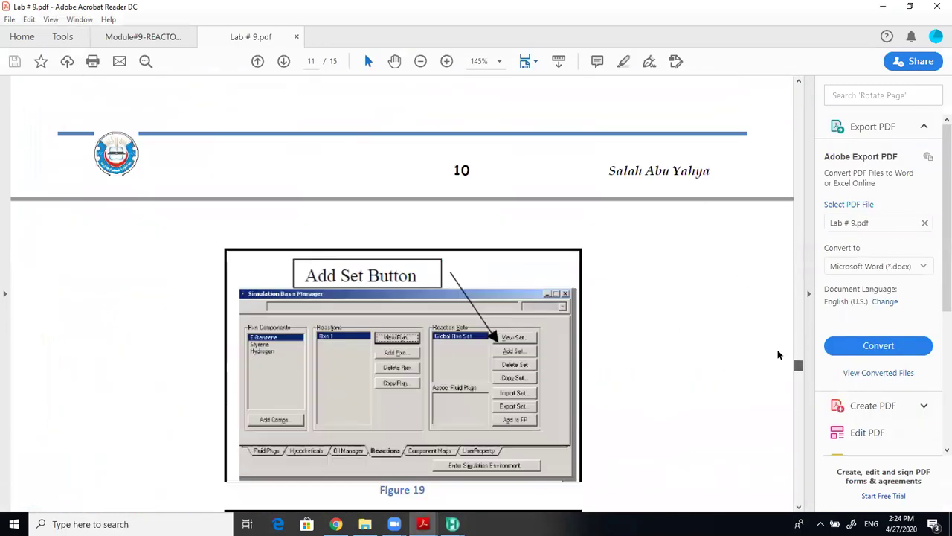
{"action": "scroll", "coordinate": [542, 271], "scroll_direction": "up", "scroll_amount": 3}
{"action": "scroll", "coordinate": [543, 278], "scroll_direction": "down", "scroll_amount": 3}
{"action": "scroll", "coordinate": [541, 280], "scroll_direction": "down", "scroll_amount": 10}
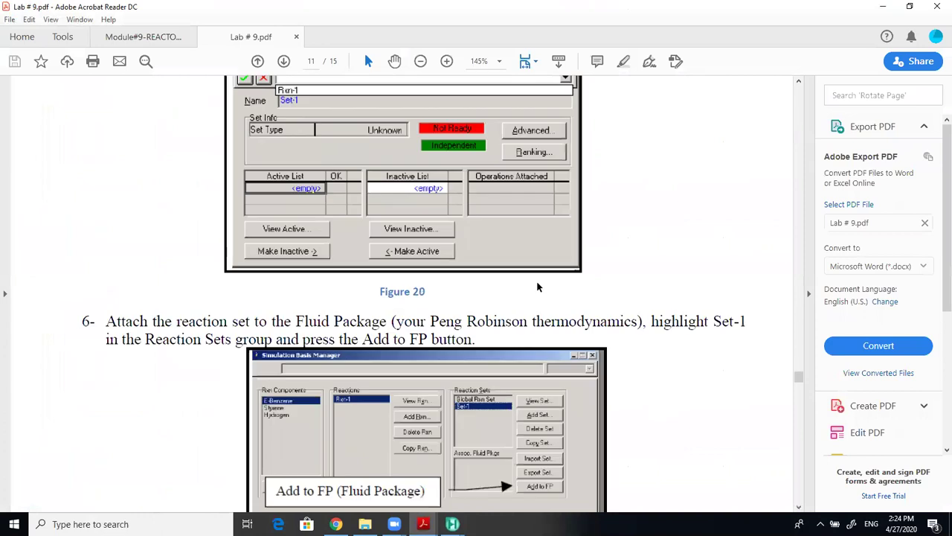
{"action": "left_click", "coordinate": [802, 424]}
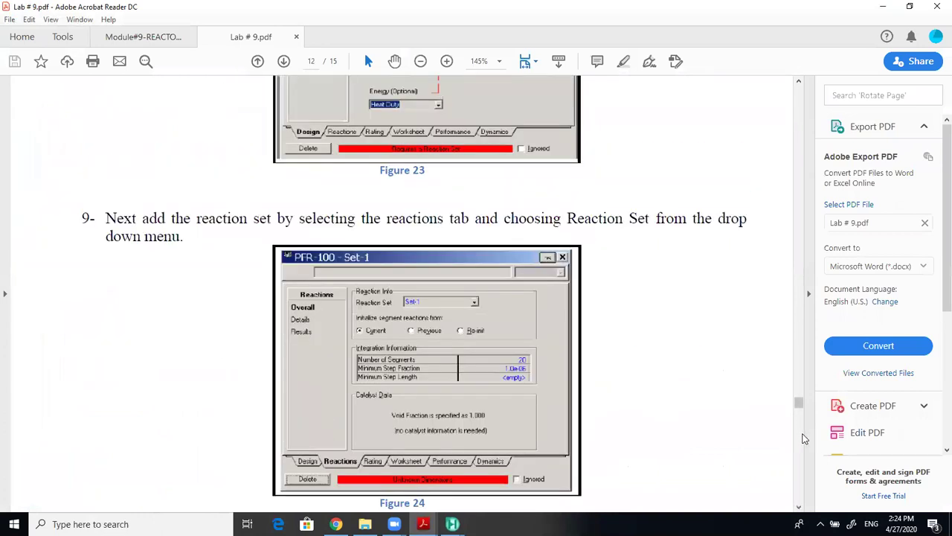
{"action": "left_click", "coordinate": [801, 436]}
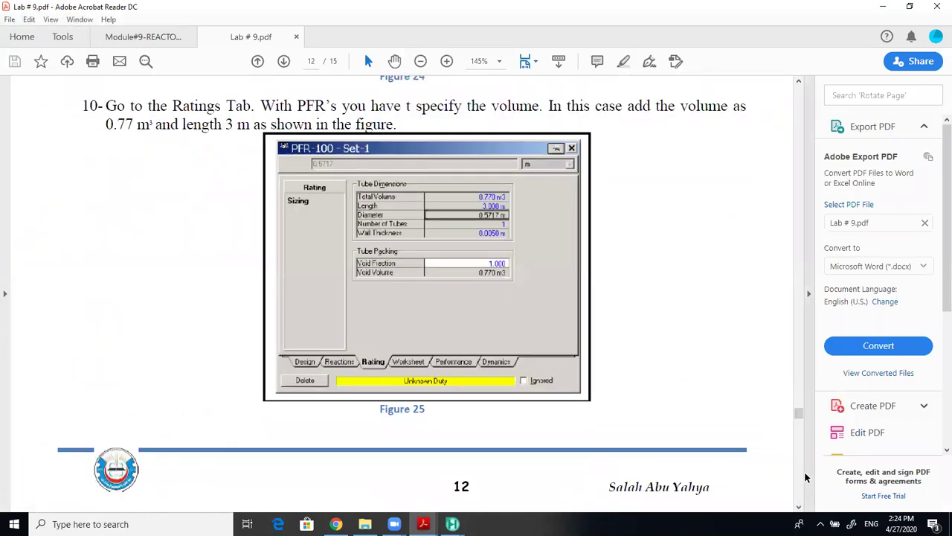
{"action": "key", "text": "shift+F4"}
{"action": "scroll", "coordinate": [681, 383], "scroll_direction": "down", "scroll_amount": 5}
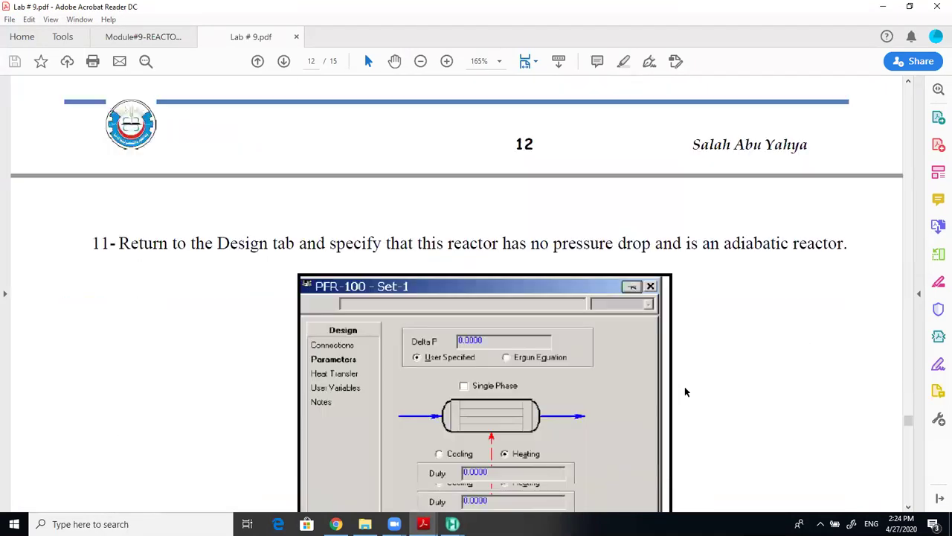
{"action": "scroll", "coordinate": [684, 392], "scroll_direction": "down", "scroll_amount": 5}
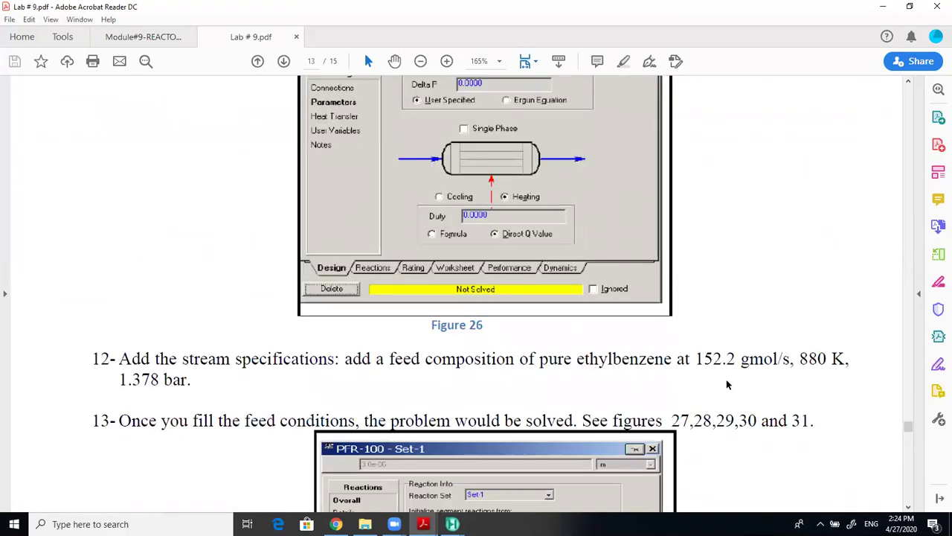
Return to Aspen HYSYS and change stream 1's temperature to 880 K
{"action": "left_click", "coordinate": [884, 8]}
{"action": "mouse_move", "coordinate": [452, 524]}
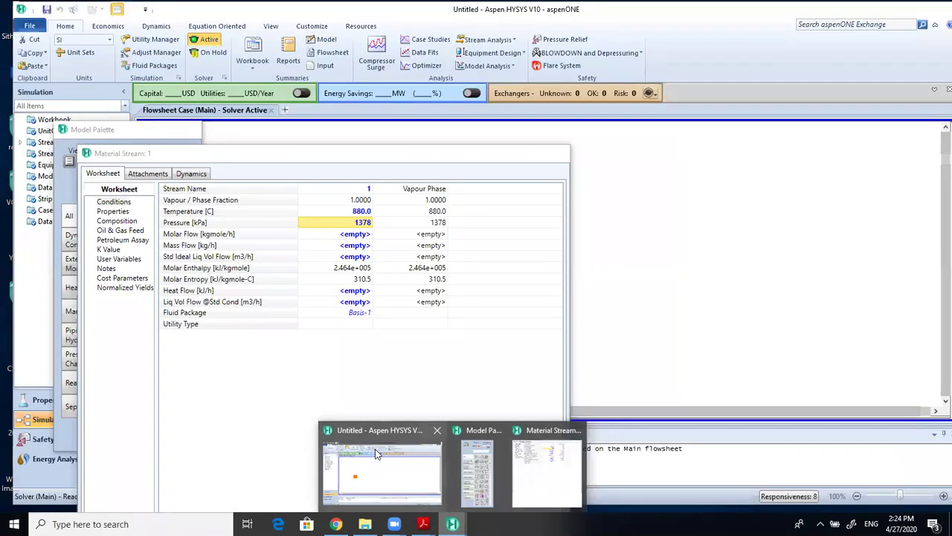
{"action": "left_click", "coordinate": [375, 450]}
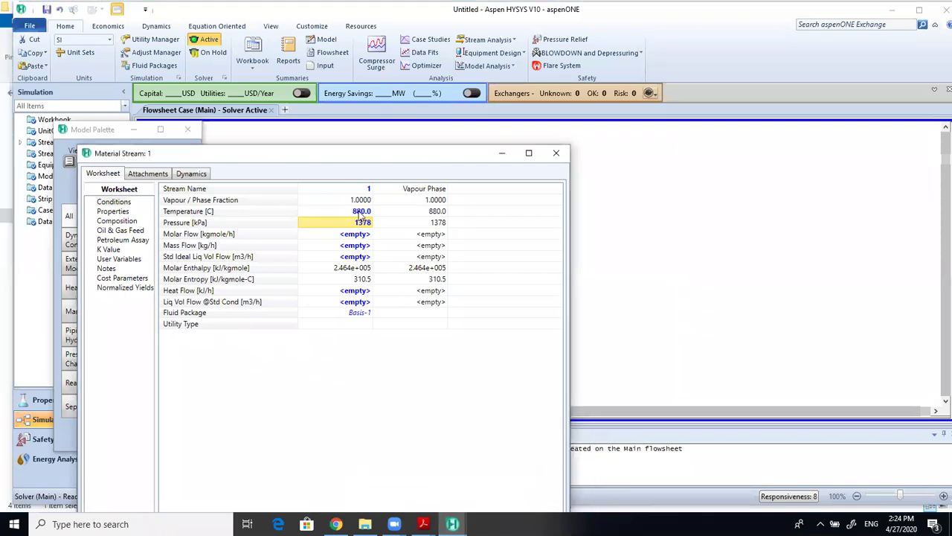
{"action": "left_click", "coordinate": [363, 212]}
{"action": "left_click", "coordinate": [365, 211]}
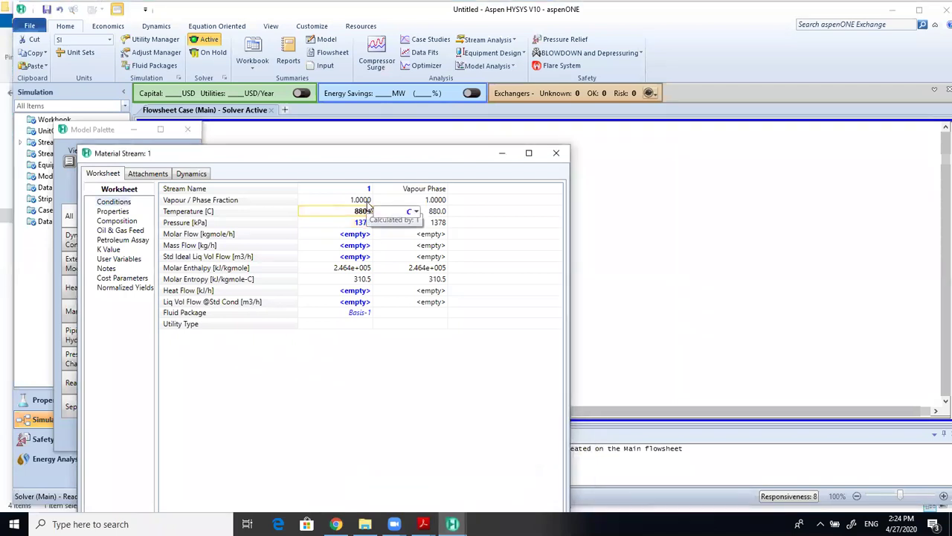
{"action": "type", "text": "9"}
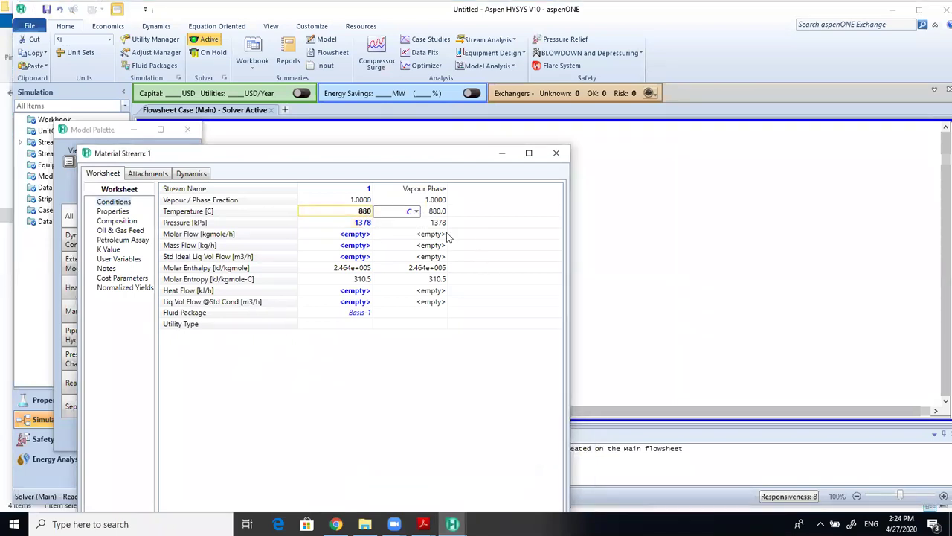
{"action": "left_click", "coordinate": [416, 211]}
{"action": "left_click", "coordinate": [393, 240]}
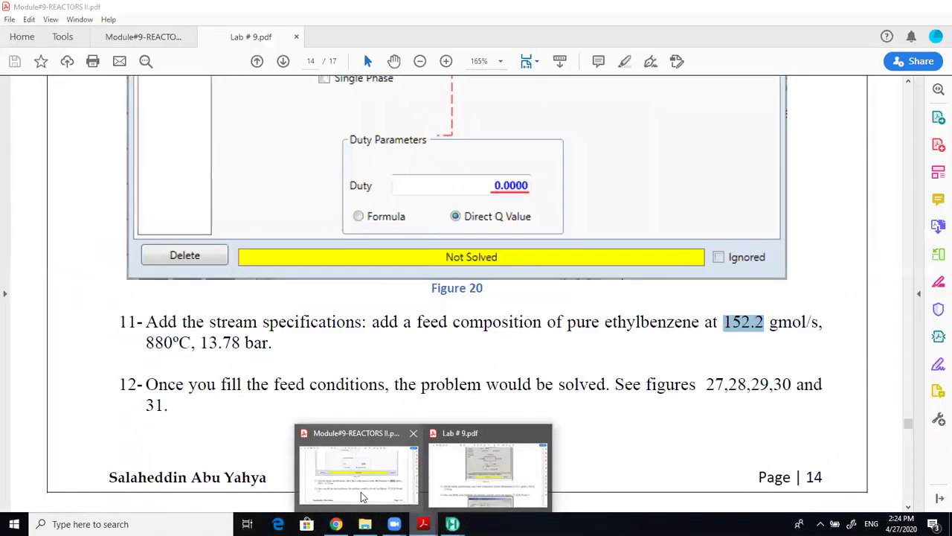
Check the feed flow rate in the module PDF and set stream 1's molar flow to 152.2 gmole/s in Aspen HYSYS
{"action": "left_click", "coordinate": [361, 492]}
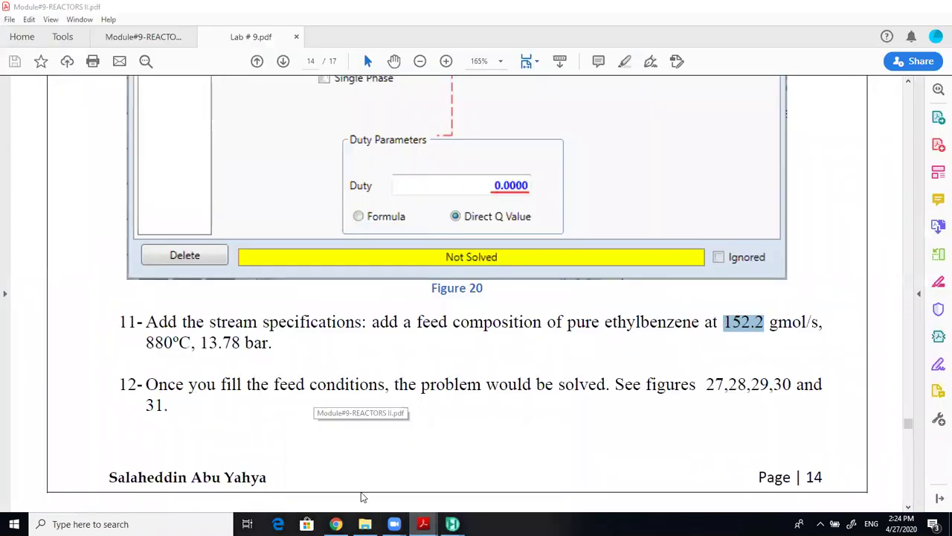
{"action": "left_click", "coordinate": [192, 343]}
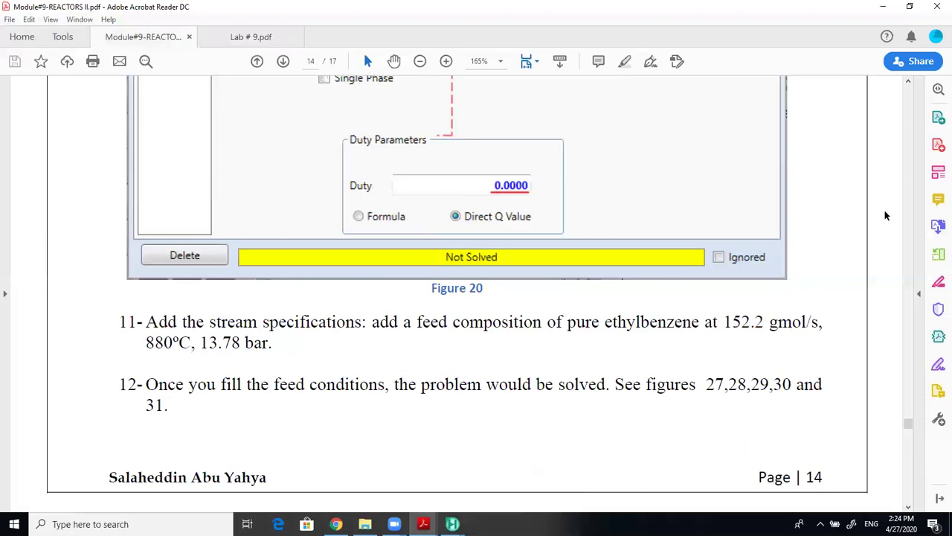
{"action": "left_click", "coordinate": [883, 8]}
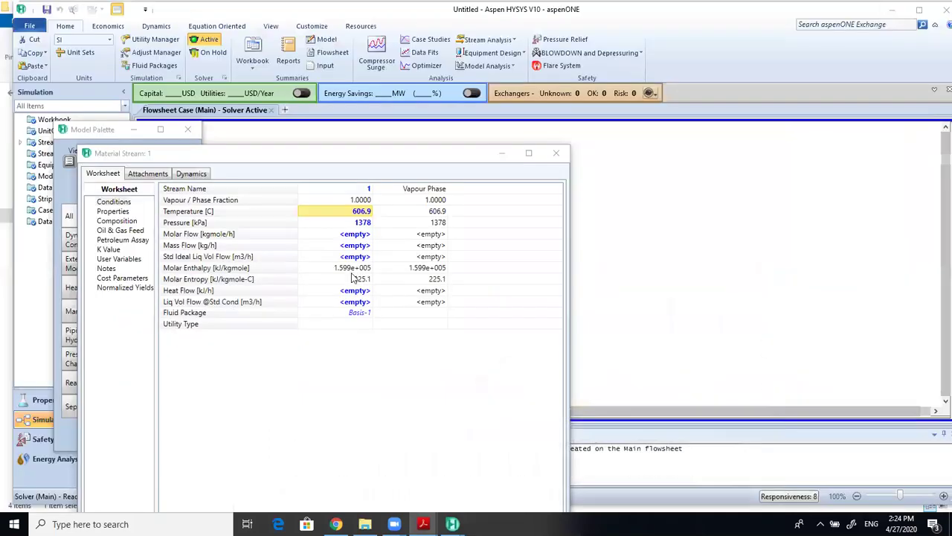
{"action": "left_click", "coordinate": [353, 235]}
{"action": "type", "text": "1"}
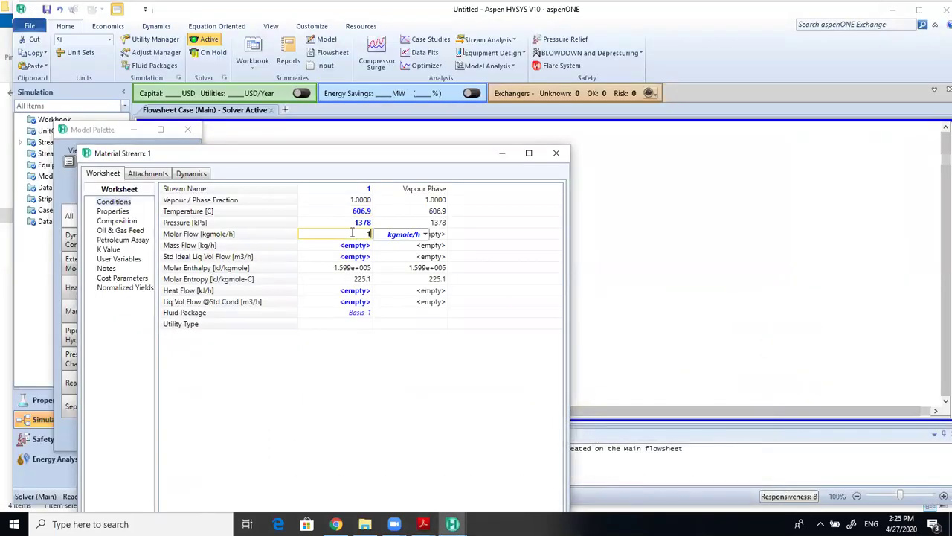
{"action": "type", "text": "52.2"}
{"action": "left_click", "coordinate": [427, 234]}
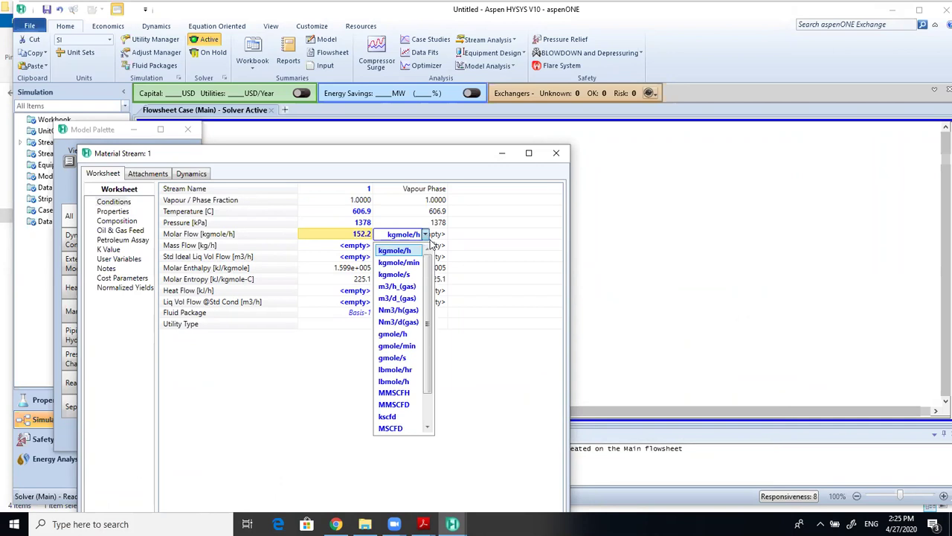
{"action": "left_click", "coordinate": [392, 357]}
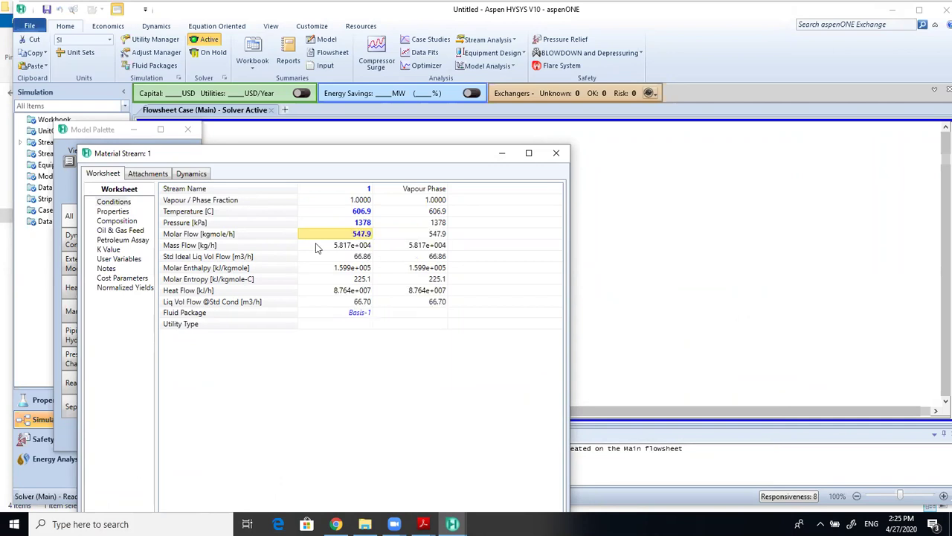
Review stream 1's mole fractions and its calculated conditions, and close the stream's property view
{"action": "left_click_drag", "start_coordinate": [437, 159], "coordinate": [435, 126]}
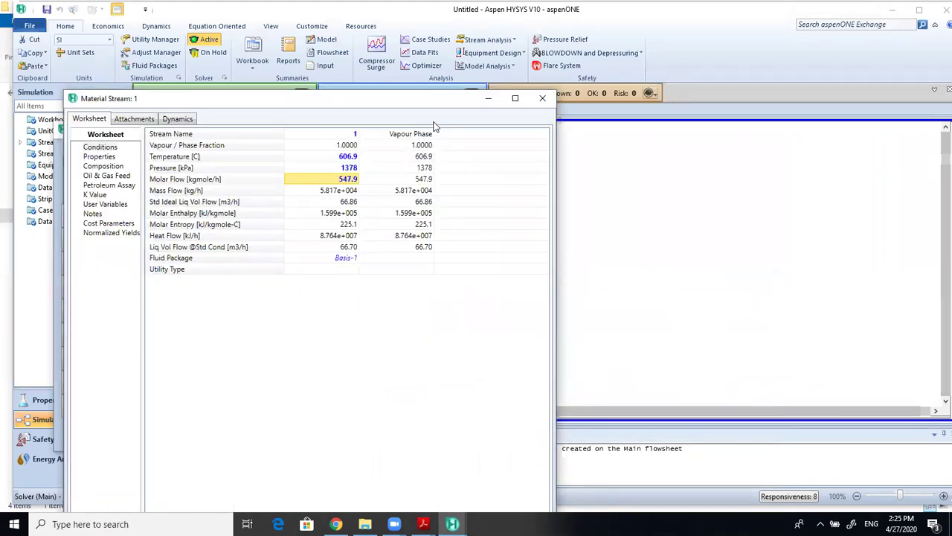
{"action": "left_click", "coordinate": [104, 166]}
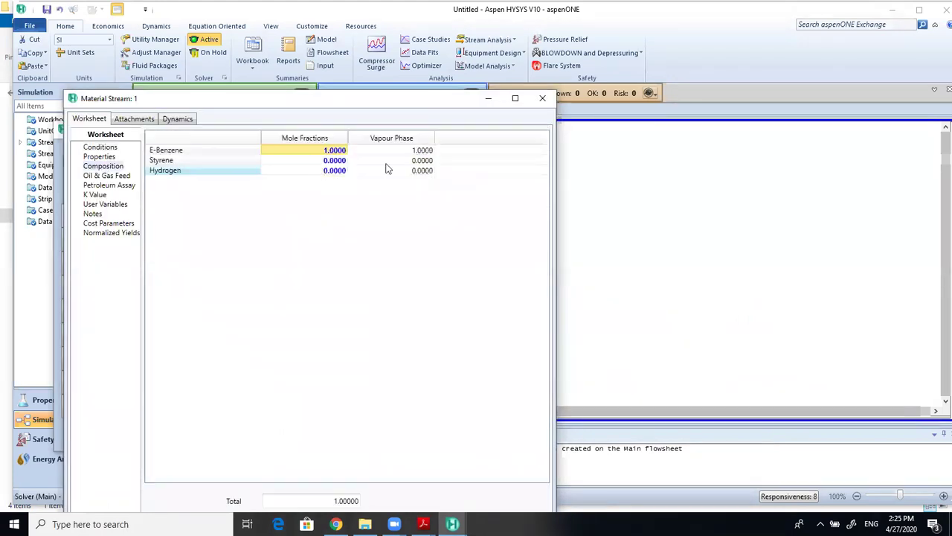
{"action": "left_click", "coordinate": [110, 147]}
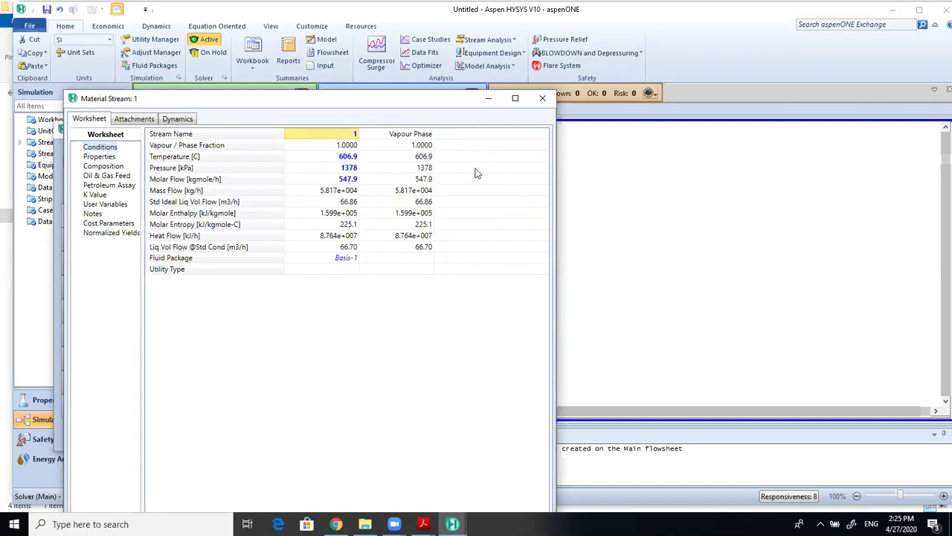
{"action": "mouse_move", "coordinate": [354, 182]}
{"action": "mouse_move", "coordinate": [363, 206]}
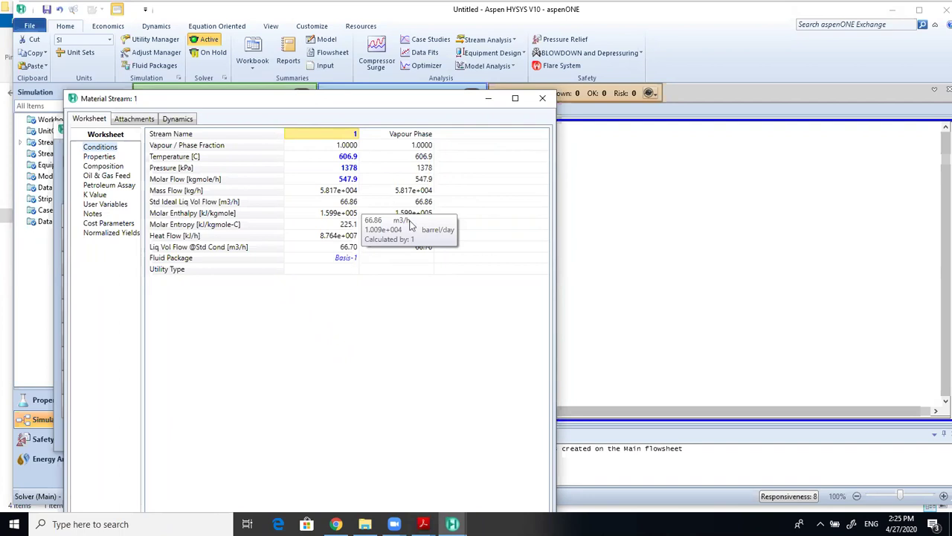
{"action": "left_click", "coordinate": [542, 97]}
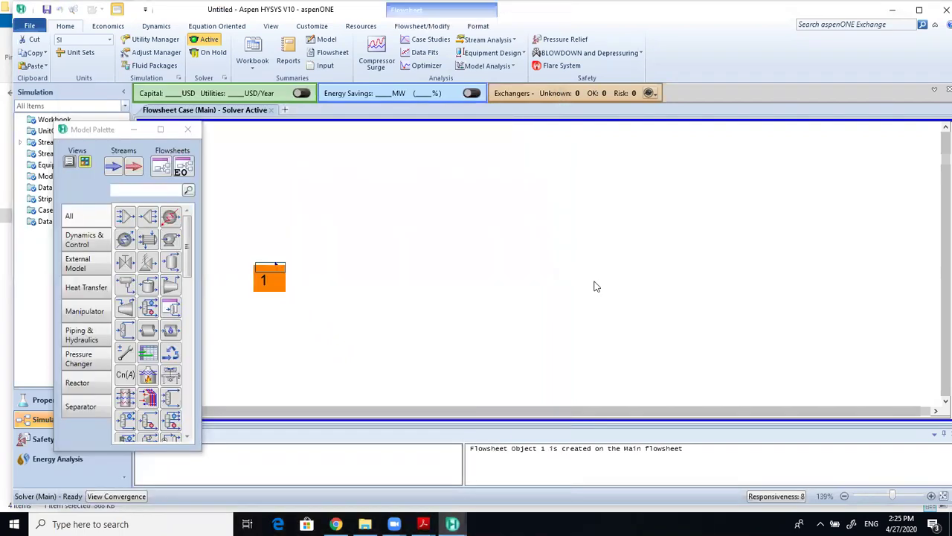
Rename material stream 1 as FEED
{"action": "double_click", "coordinate": [279, 271]}
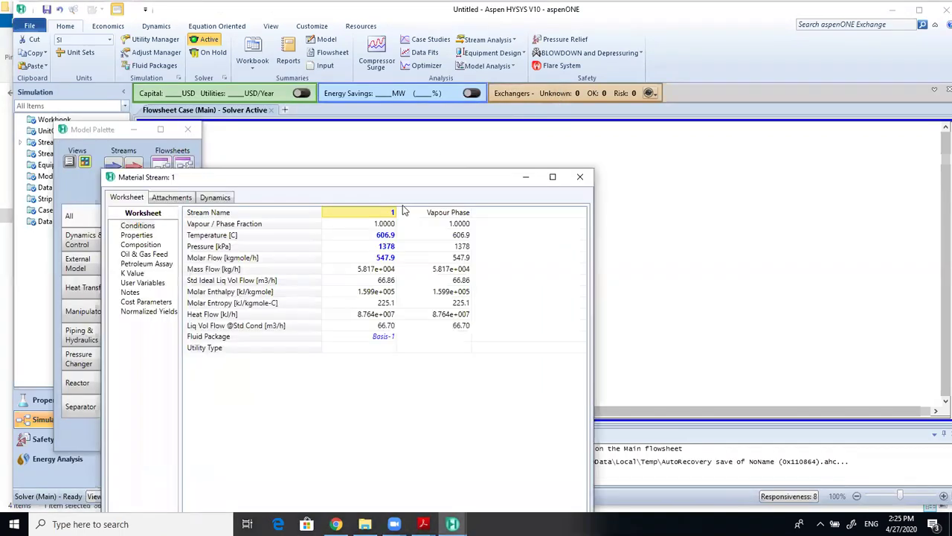
{"action": "type", "text": "FEED"}
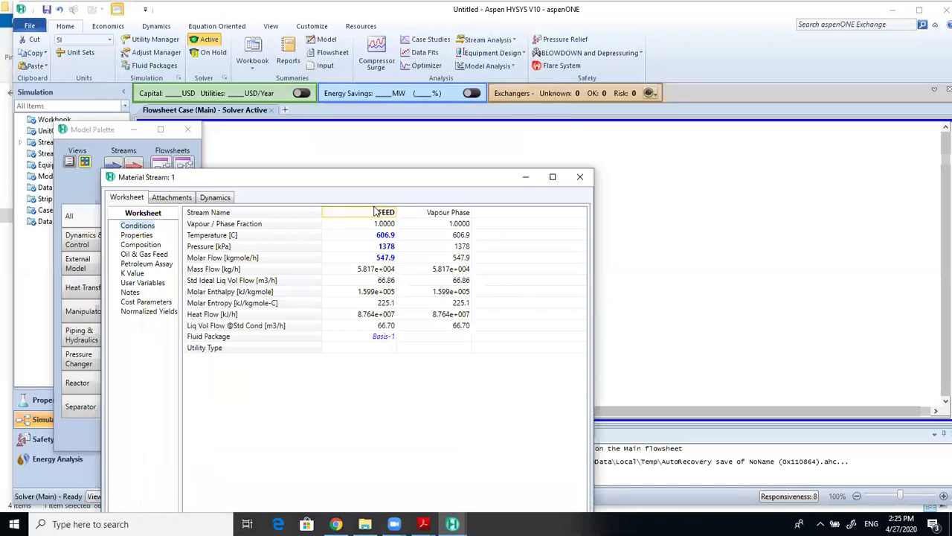
{"action": "key", "text": "Return"}
{"action": "left_click", "coordinate": [579, 176]}
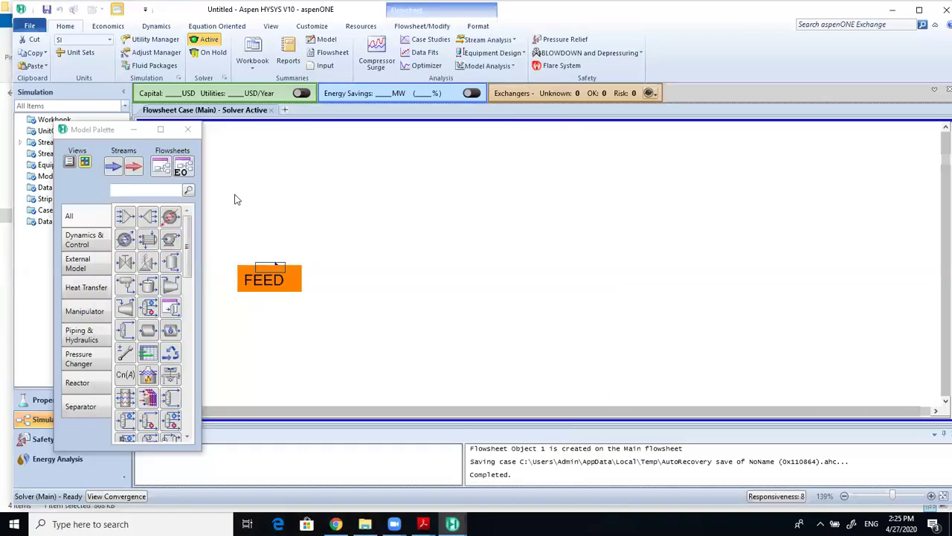
Place a plug flow reactor on the flowsheet downstream of the FEED stream and arrange the two closer together
{"action": "left_click_drag", "start_coordinate": [93, 132], "coordinate": [75, 97]}
{"action": "left_click_drag", "start_coordinate": [175, 215], "coordinate": [70, 368]}
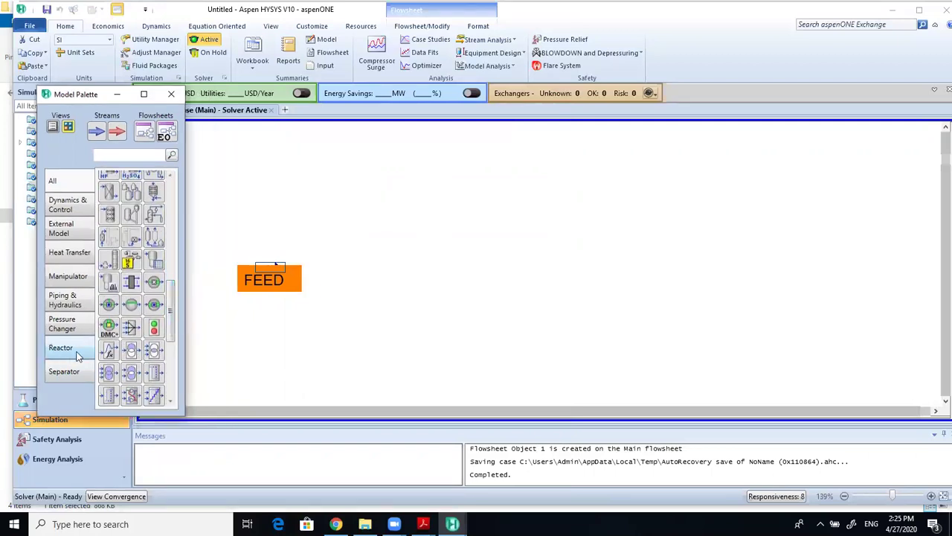
{"action": "left_click", "coordinate": [75, 348]}
{"action": "left_click", "coordinate": [131, 181]}
{"action": "left_click", "coordinate": [417, 286]}
{"action": "left_click", "coordinate": [308, 270]}
{"action": "left_click_drag", "start_coordinate": [308, 270], "coordinate": [342, 272]}
{"action": "left_click", "coordinate": [507, 322]}
{"action": "left_click_drag", "start_coordinate": [474, 269], "coordinate": [447, 276]}
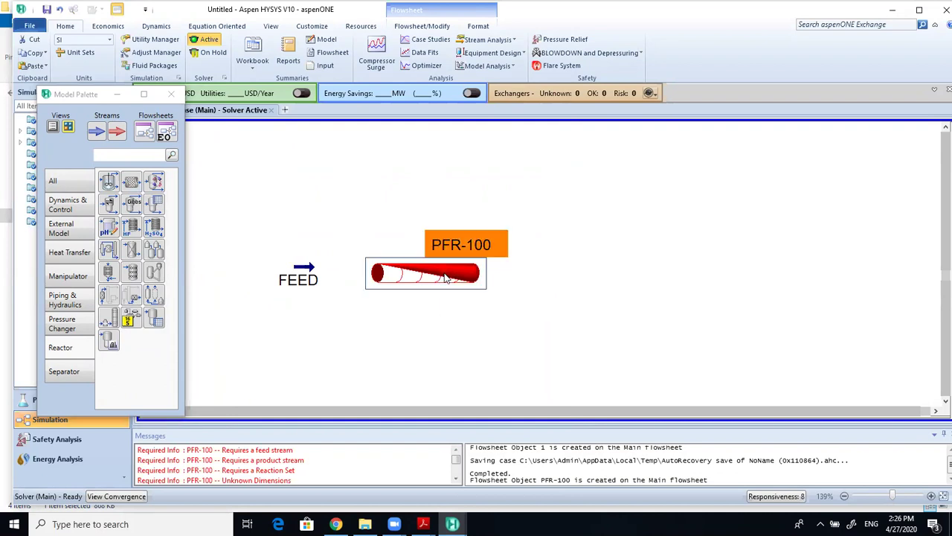
Open the plug flow reactor's properties and rename it PFR
{"action": "double_click", "coordinate": [446, 275]}
{"action": "left_click_drag", "start_coordinate": [340, 105], "coordinate": [471, 106]}
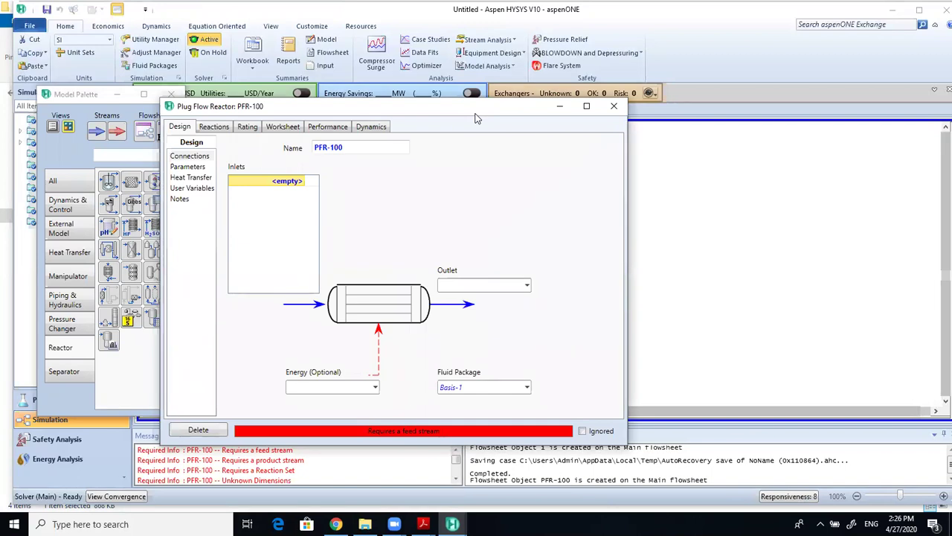
{"action": "left_click", "coordinate": [348, 146]}
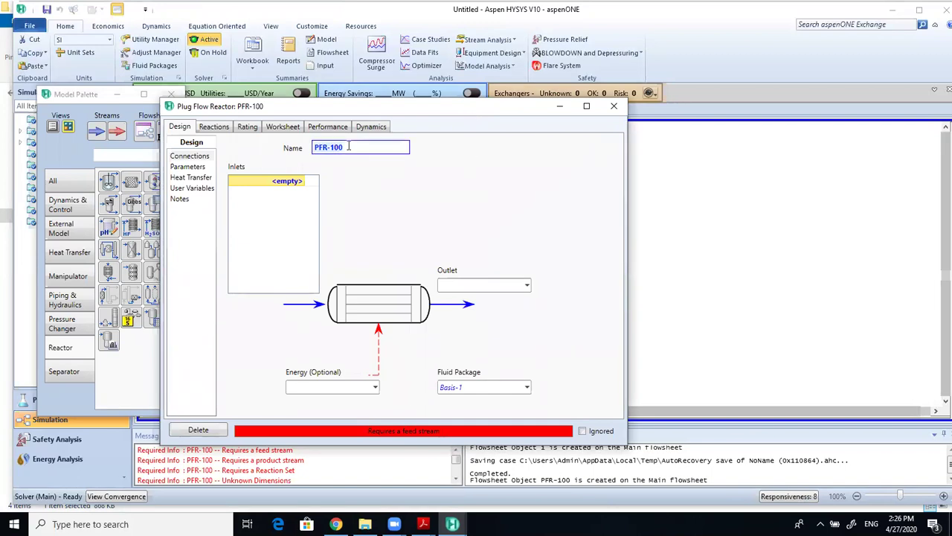
{"action": "left_click", "coordinate": [348, 146]}
{"action": "key", "text": "Return"}
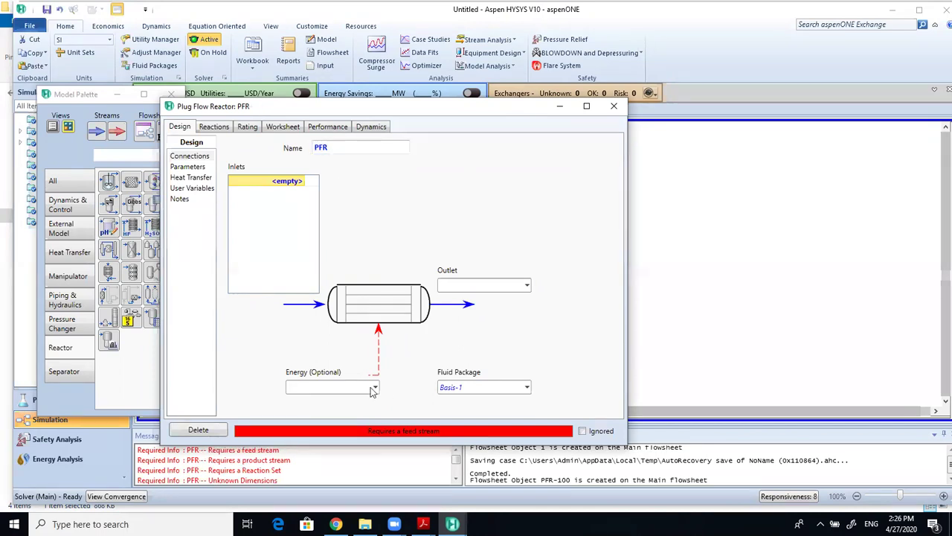
Connect FEED as the reactor's inlet and create an outlet stream named Product
{"action": "left_click", "coordinate": [304, 185]}
{"action": "left_click", "coordinate": [276, 200]}
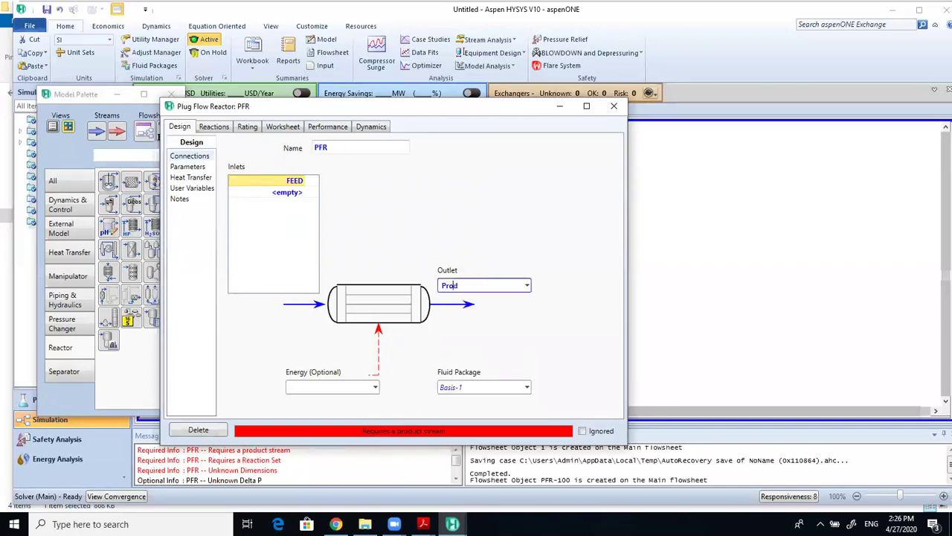
{"action": "key", "text": "Return"}
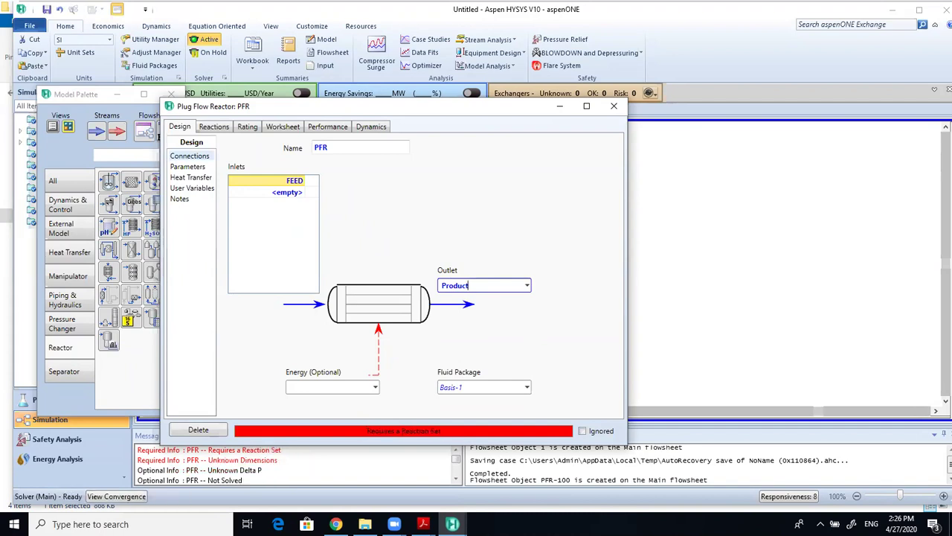
{"action": "left_click_drag", "start_coordinate": [452, 113], "coordinate": [569, 104]}
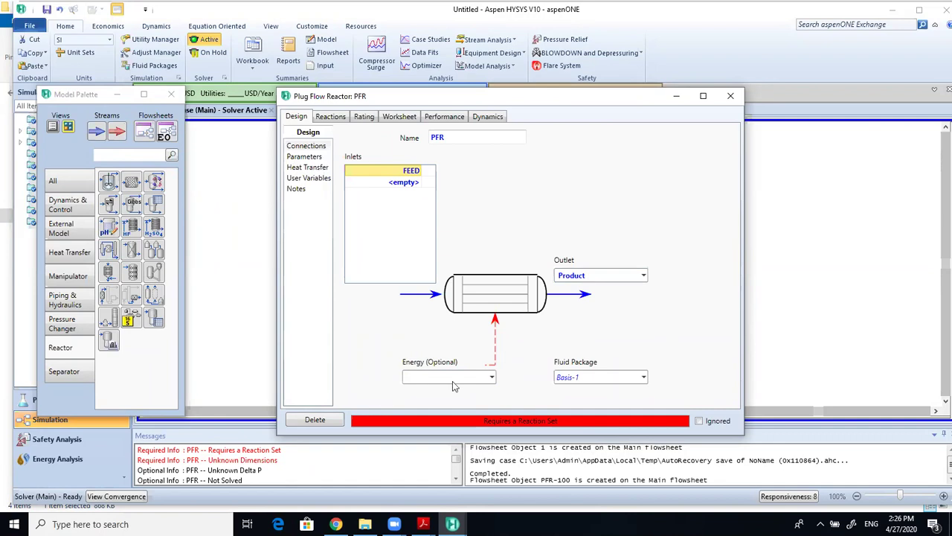
Check the reactor's heat transfer settings and attach an energy stream named Q in its connections
{"action": "left_click", "coordinate": [325, 168]}
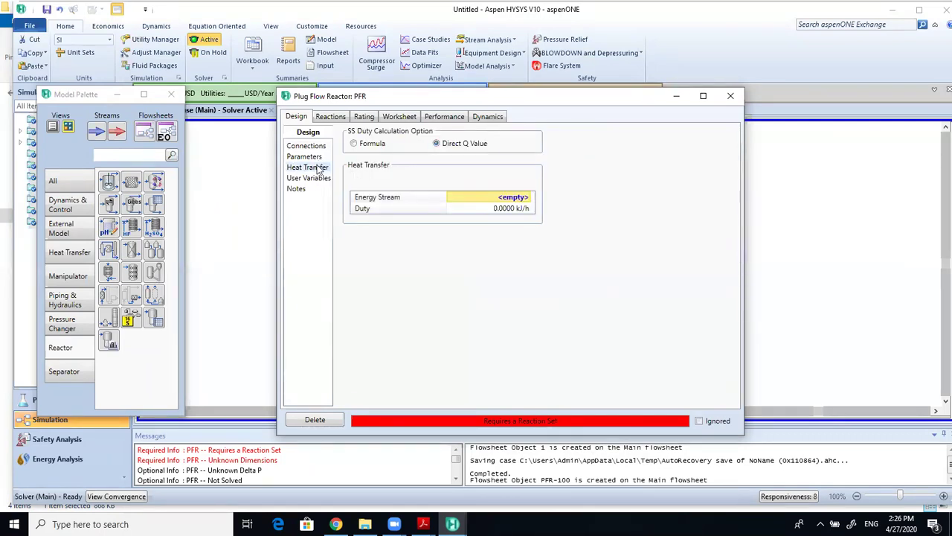
{"action": "left_click", "coordinate": [509, 199]}
{"action": "left_click", "coordinate": [509, 199]}
{"action": "left_click", "coordinate": [413, 169]}
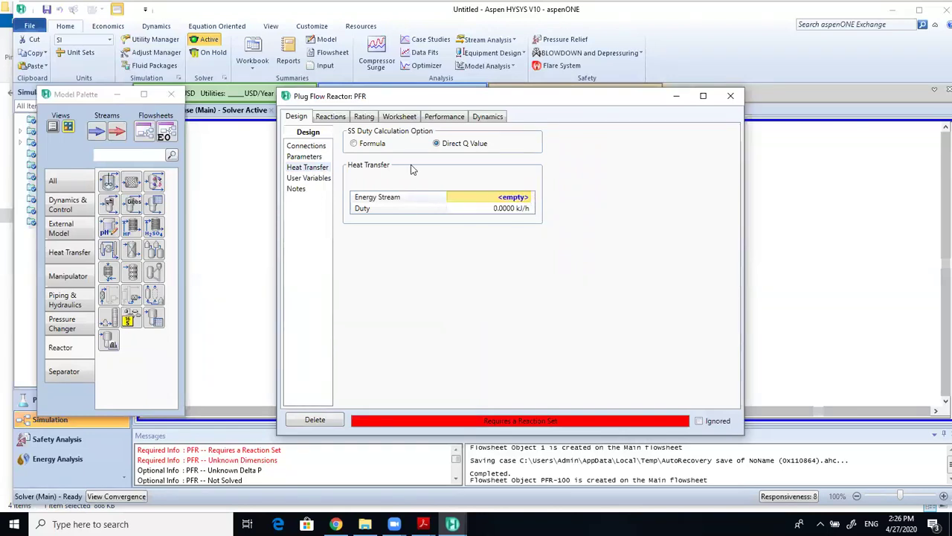
{"action": "left_click", "coordinate": [306, 146]}
{"action": "left_click", "coordinate": [473, 374]}
{"action": "type", "text": "Q"}
{"action": "key", "text": "Return"}
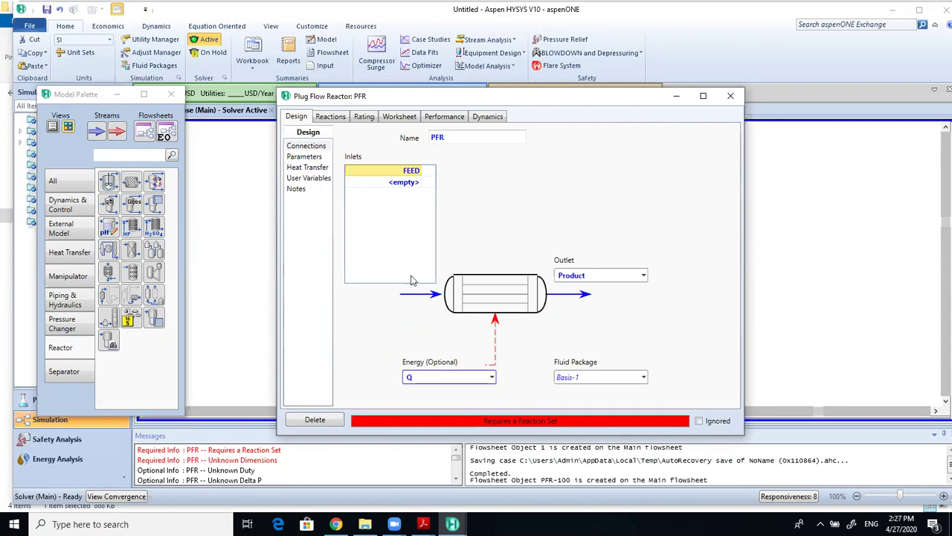
Examine the reactor's heat transfer inputs for the Direct Q Value and Formula duty options, including the Empirical and User tube-side methods
{"action": "left_click", "coordinate": [315, 168]}
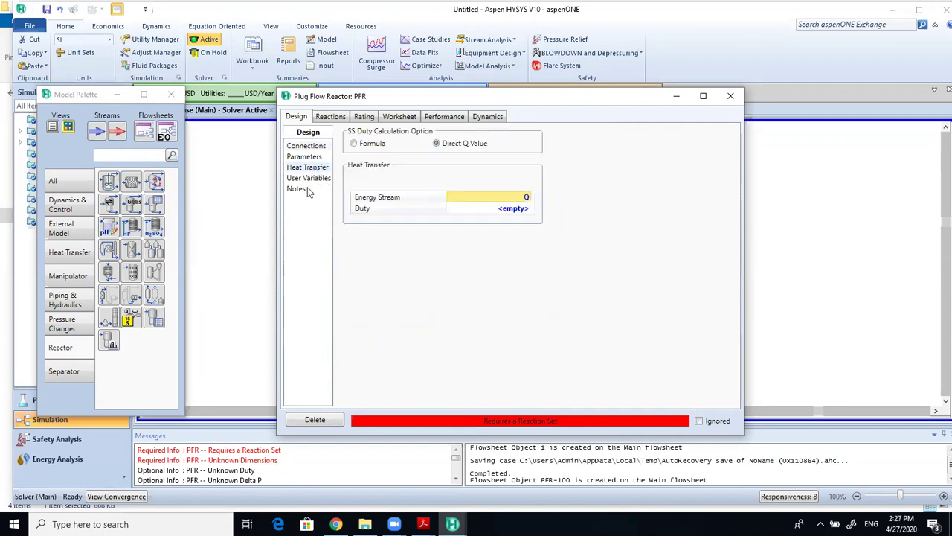
{"action": "left_click", "coordinate": [493, 209]}
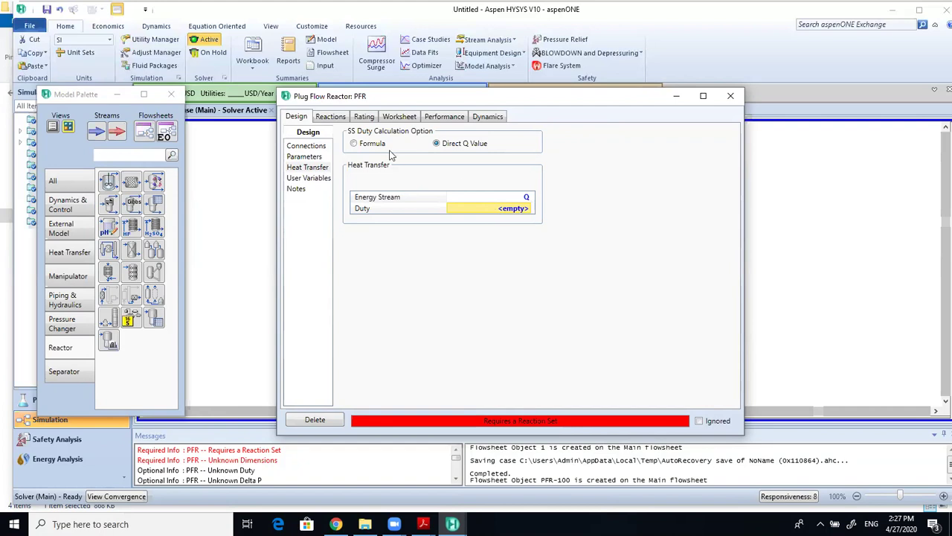
{"action": "left_click", "coordinate": [355, 143]}
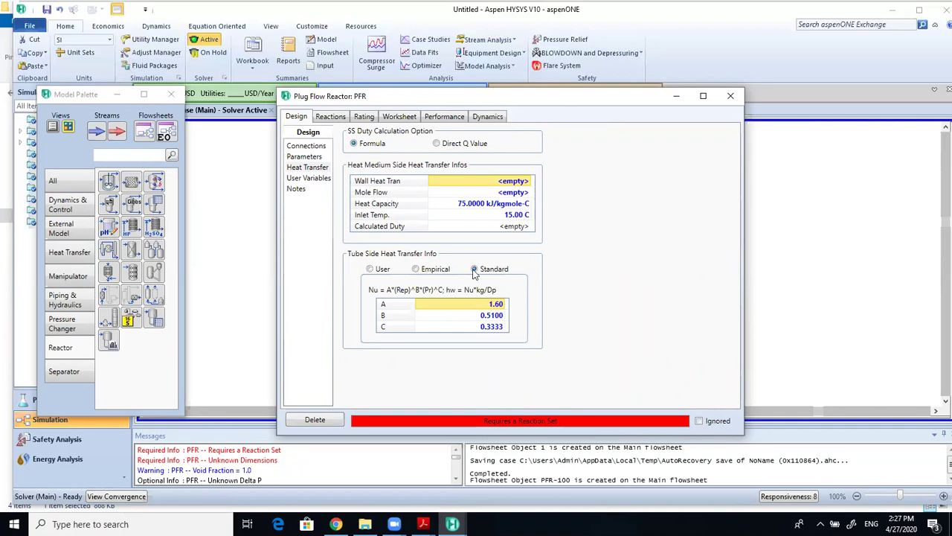
{"action": "left_click", "coordinate": [416, 270]}
{"action": "left_click", "coordinate": [369, 269]}
{"action": "left_click", "coordinate": [415, 315]}
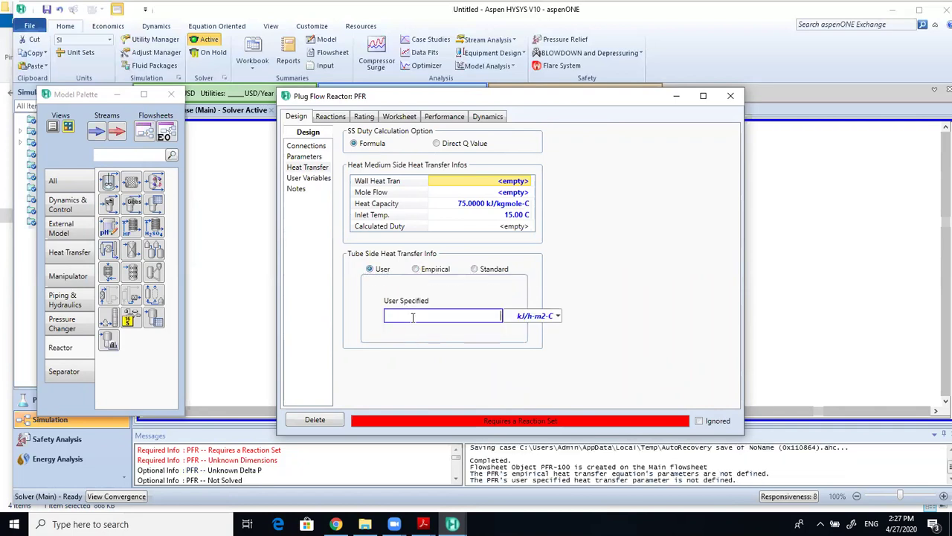
{"action": "left_click", "coordinate": [437, 347]}
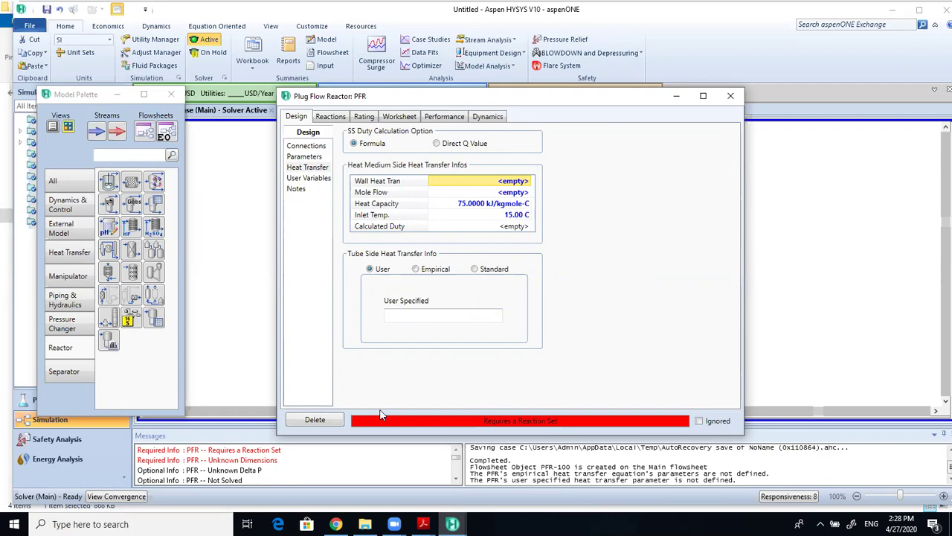
Set the reactor's duty calculation back to Direct Q Value
{"action": "left_click", "coordinate": [306, 146]}
{"action": "left_click", "coordinate": [312, 168]}
{"action": "left_click", "coordinate": [468, 145]}
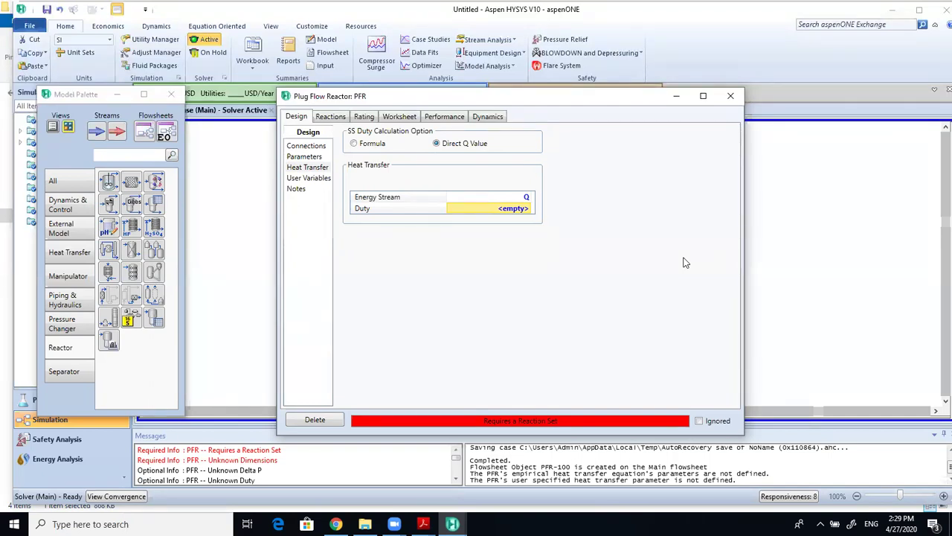
Switch the duty calculation to Formula and compare the Empirical and Standard tube-side heat transfer parameters
{"action": "left_click", "coordinate": [362, 142]}
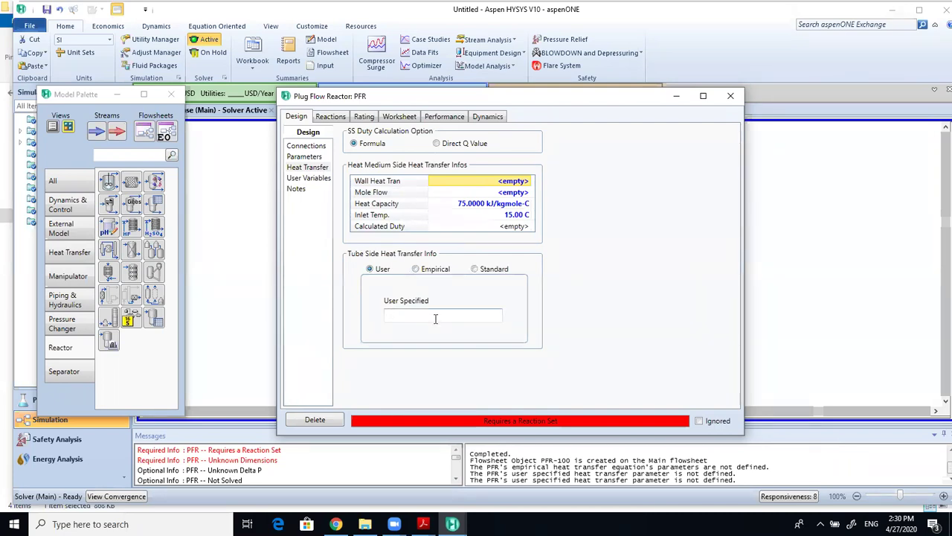
{"action": "left_click", "coordinate": [415, 269]}
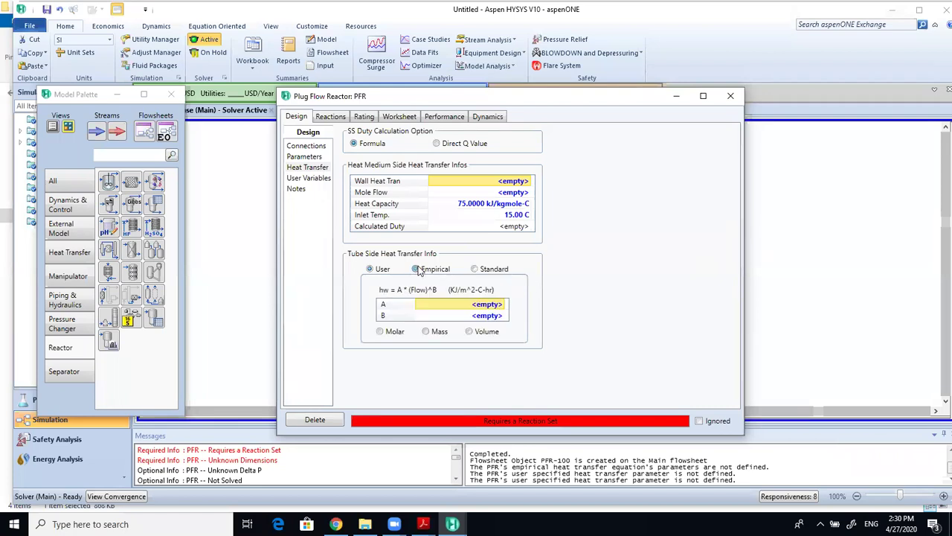
{"action": "left_click", "coordinate": [475, 269]}
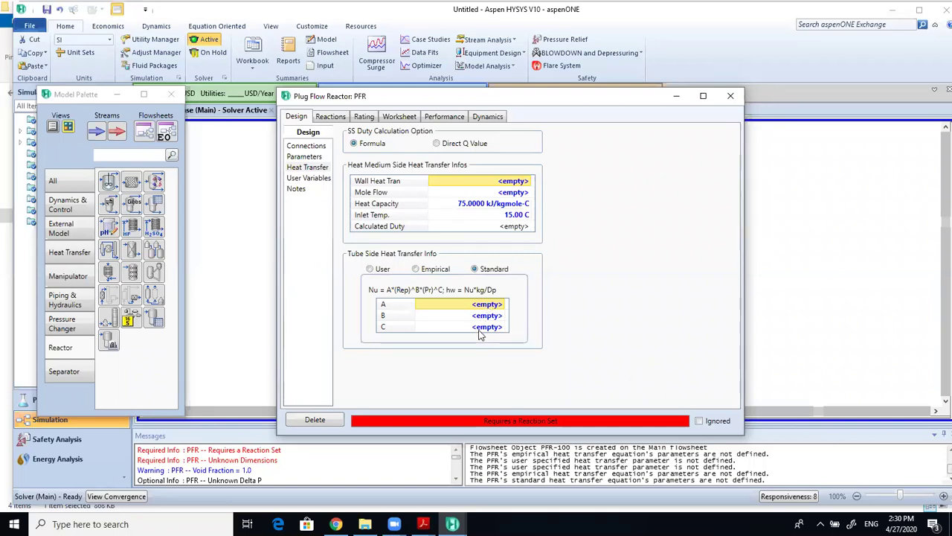
{"action": "left_click", "coordinate": [416, 269]}
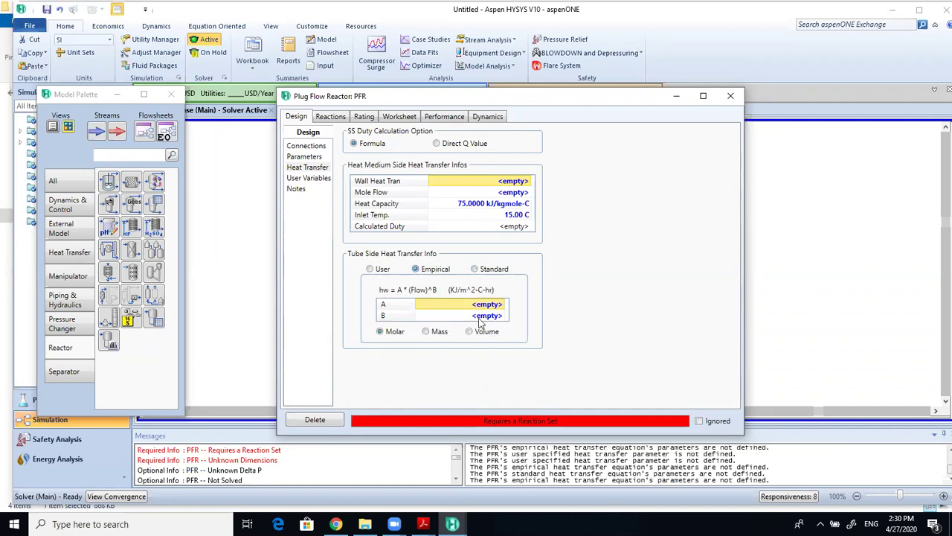
Set the reactor's duty calculation to Direct Q Value with a duty of 0 kJ/h, and move energy stream Q lower on the flowsheet
{"action": "left_click", "coordinate": [370, 269]}
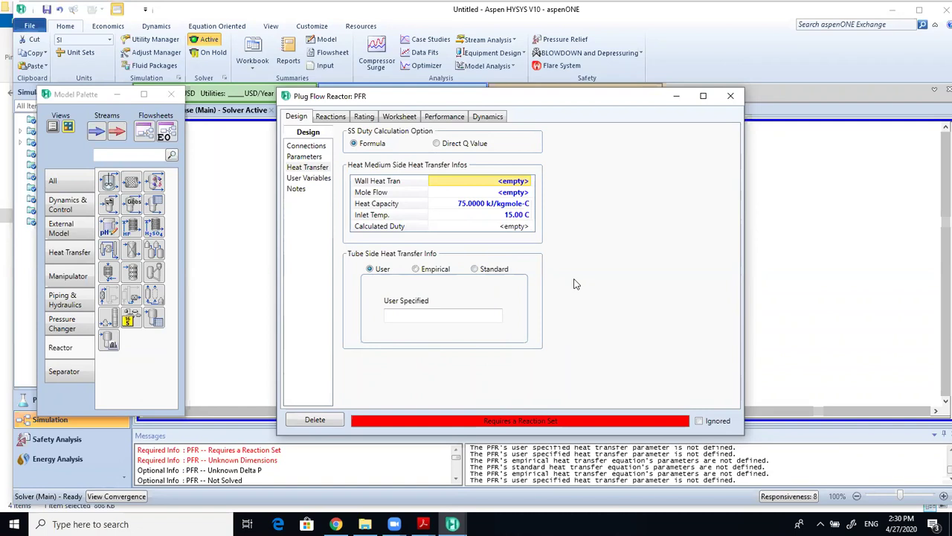
{"action": "left_click", "coordinate": [730, 96]}
{"action": "left_click", "coordinate": [526, 331]}
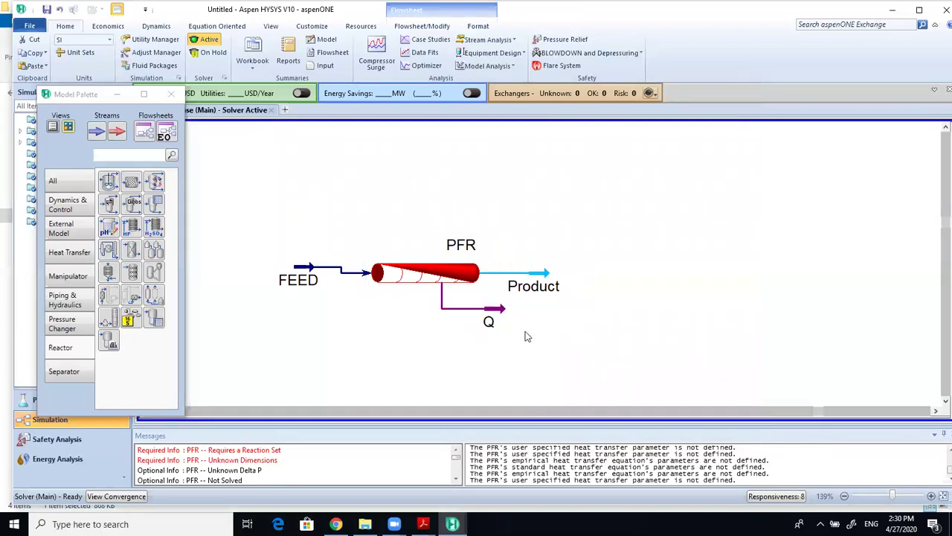
{"action": "double_click", "coordinate": [439, 271]}
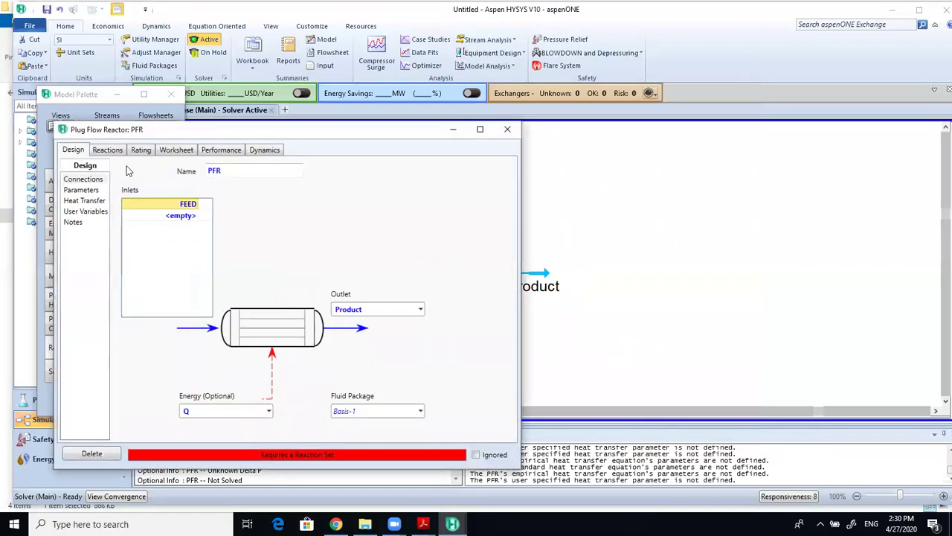
{"action": "left_click", "coordinate": [77, 202]}
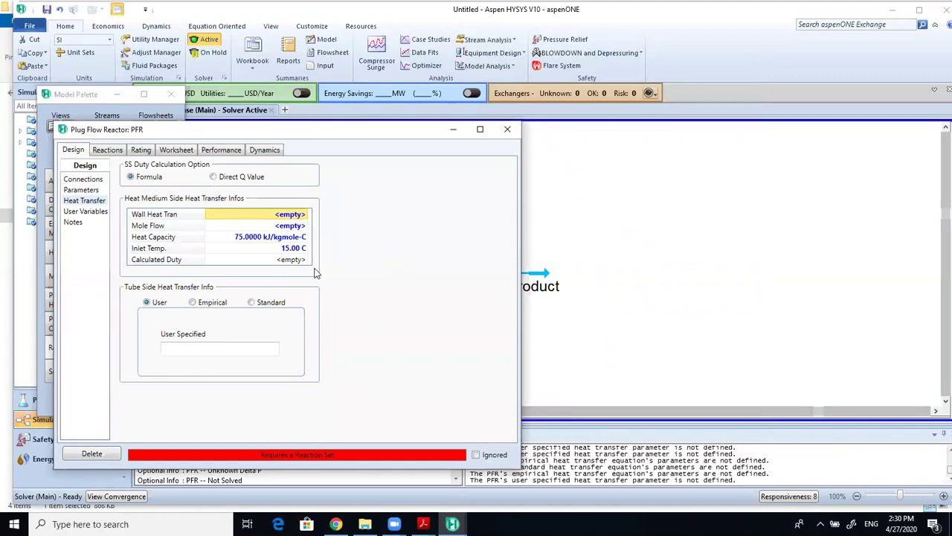
{"action": "left_click", "coordinate": [213, 178]}
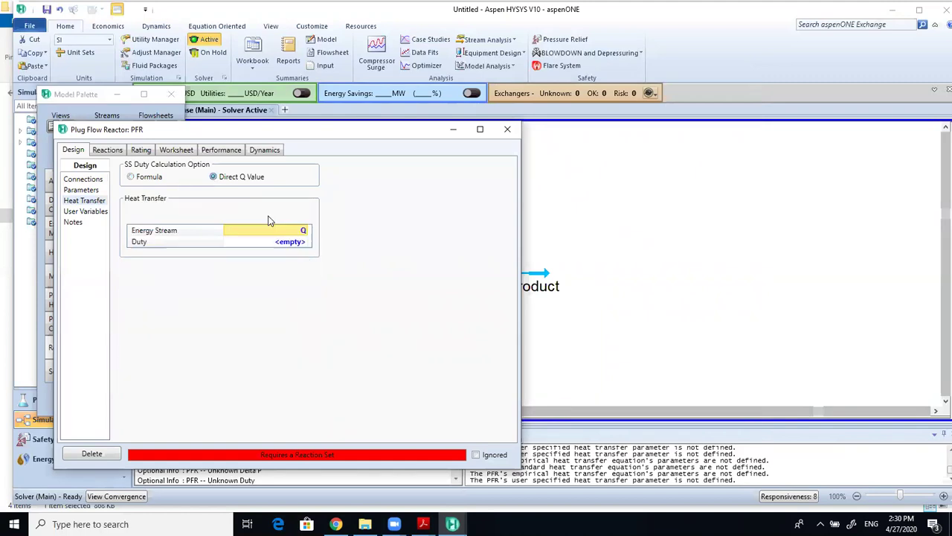
{"action": "left_click", "coordinate": [301, 242]}
{"action": "type", "text": "0"}
{"action": "key", "text": "Return"}
{"action": "left_click", "coordinate": [509, 131]}
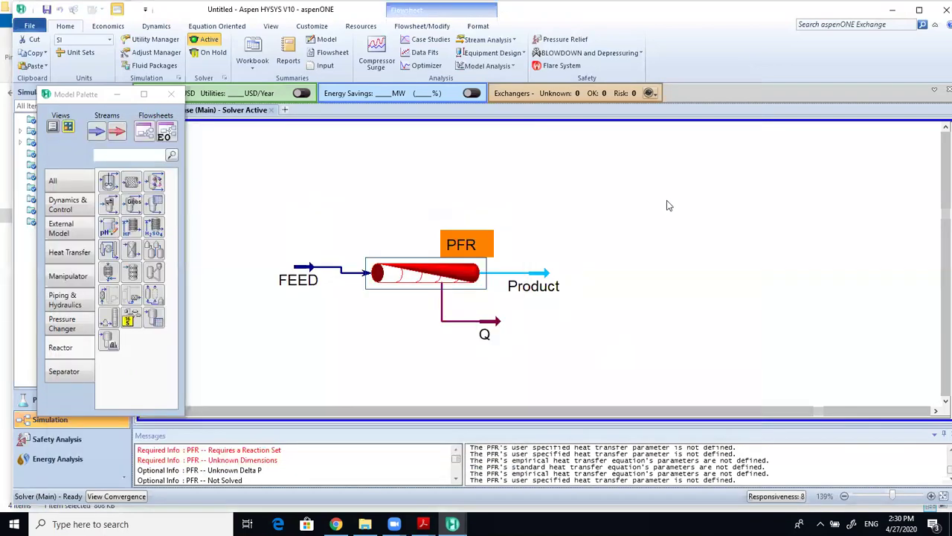
{"action": "left_click_drag", "start_coordinate": [502, 326], "coordinate": [488, 335]}
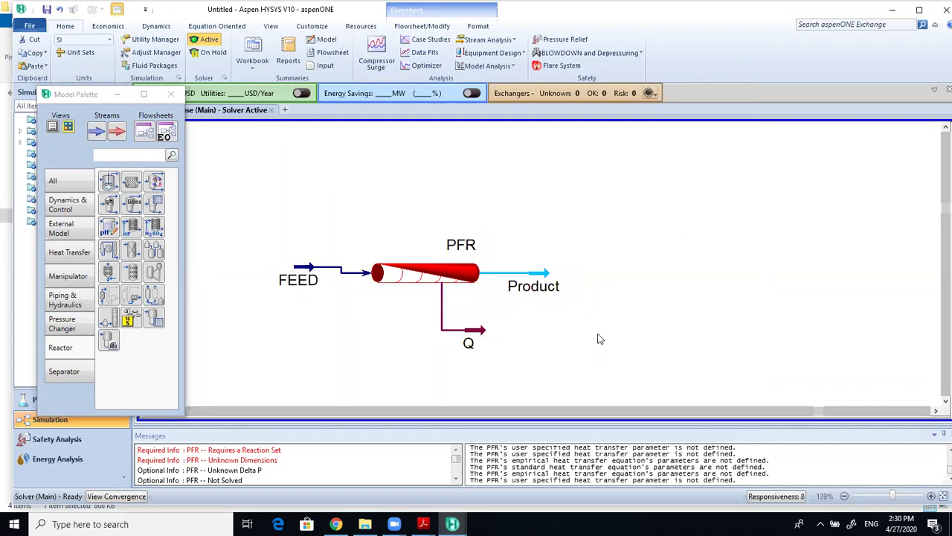
Switch the reactor's duty option to Formula and back to Direct Q Value, and re-enter the duty of 0 kJ/h
{"action": "double_click", "coordinate": [438, 280]}
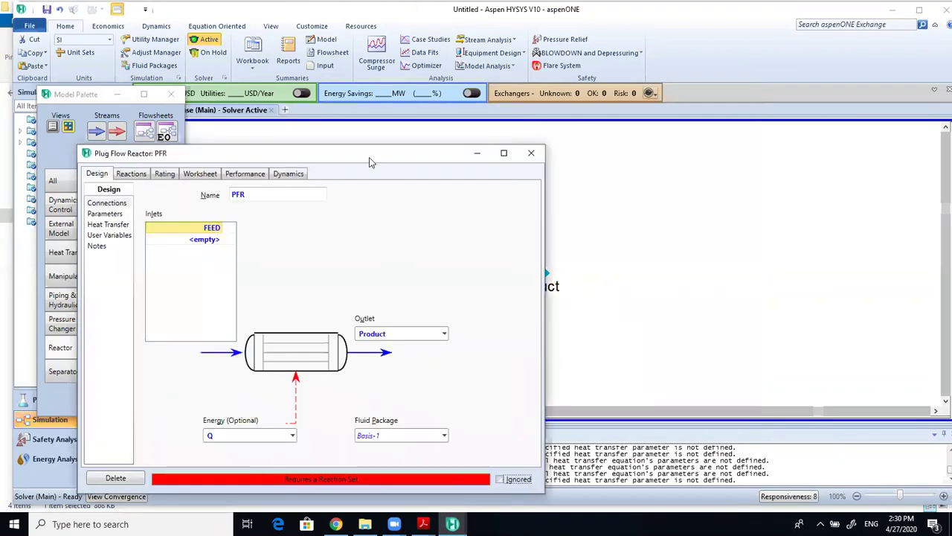
{"action": "left_click_drag", "start_coordinate": [369, 157], "coordinate": [516, 111]}
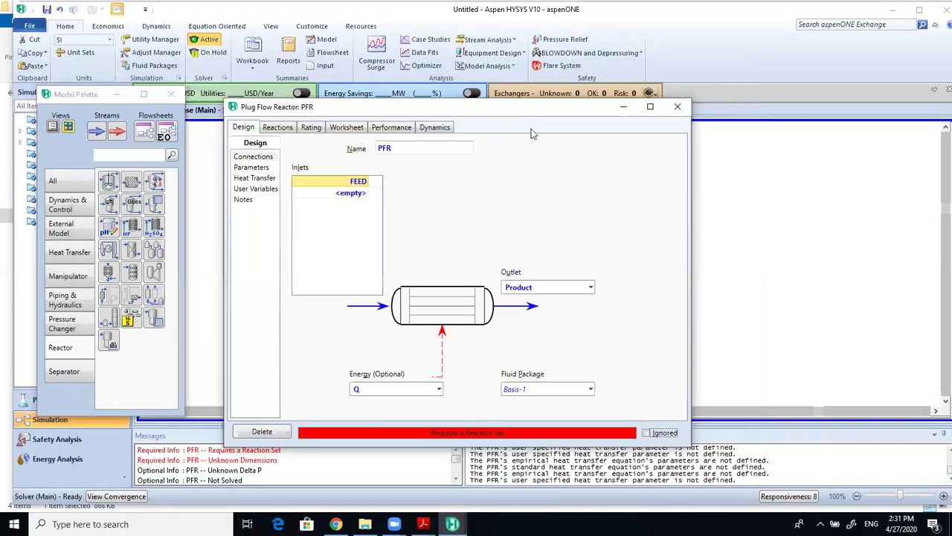
{"action": "left_click", "coordinate": [251, 168]}
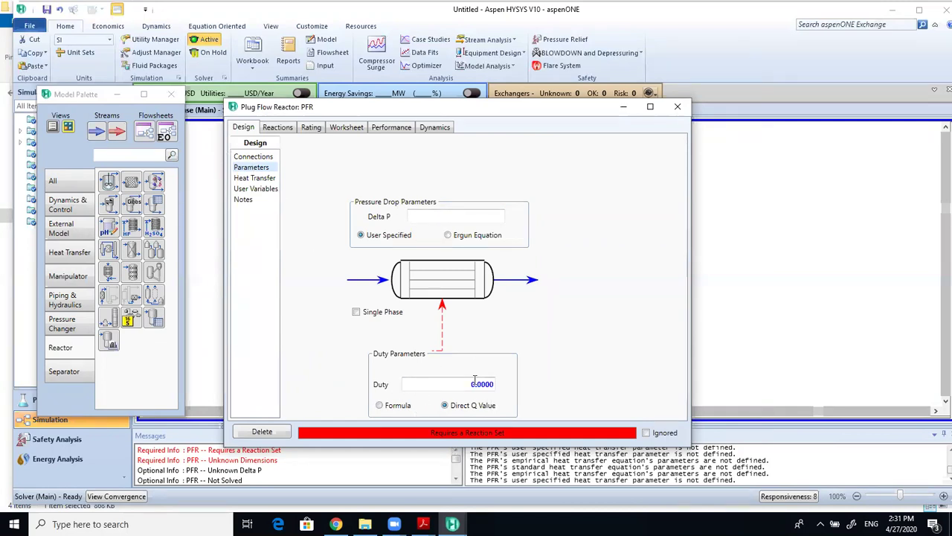
{"action": "left_click", "coordinate": [381, 405]}
{"action": "left_click", "coordinate": [444, 406]}
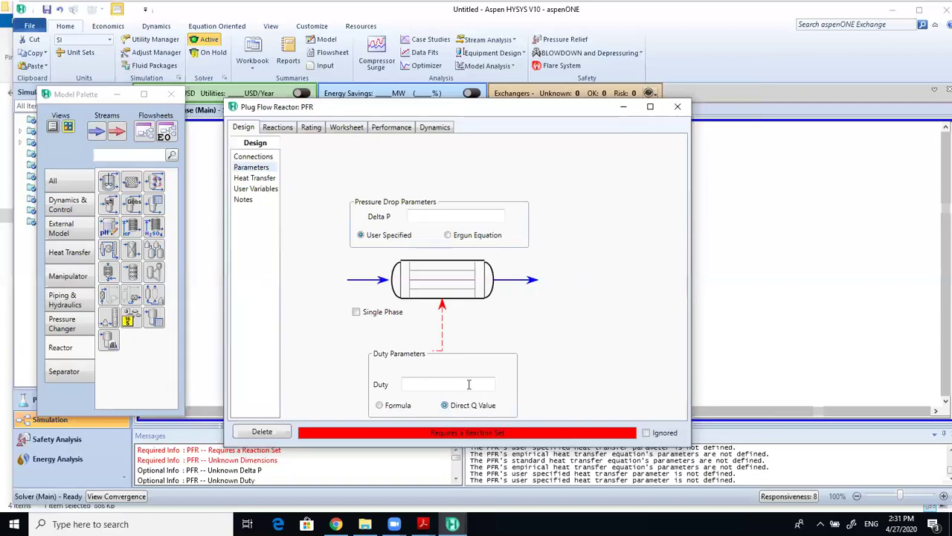
{"action": "left_click", "coordinate": [260, 182]}
{"action": "left_click", "coordinate": [464, 221]}
{"action": "type", "text": "0"}
{"action": "key", "text": "Return"}
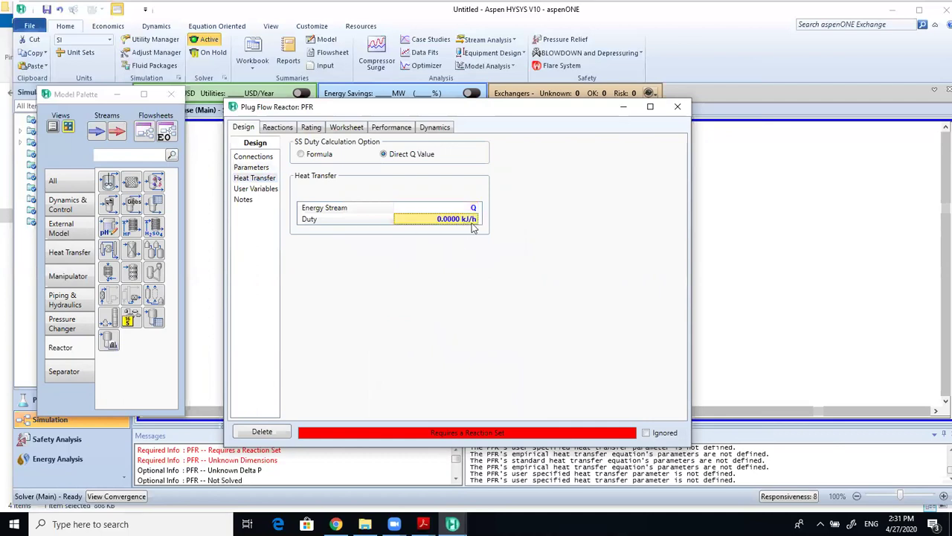
Compare the duty in the reactor's parameters and heat transfer settings, and examine the tube dimension and reaction inputs
{"action": "left_click", "coordinate": [252, 167]}
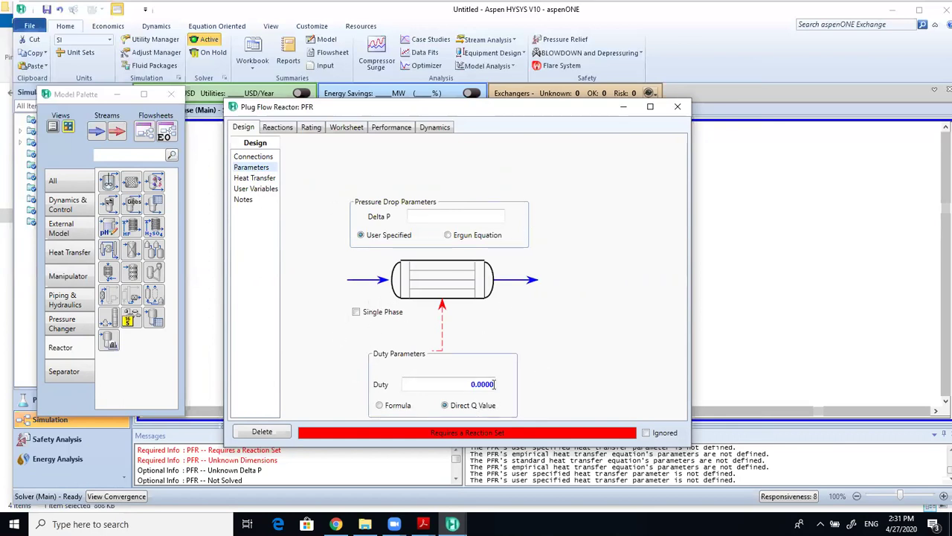
{"action": "left_click", "coordinate": [266, 179]}
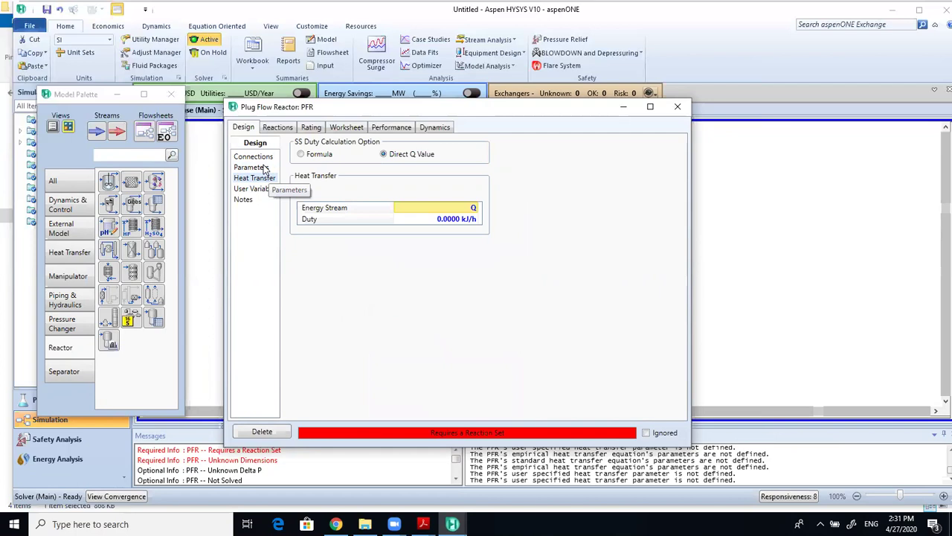
{"action": "left_click", "coordinate": [265, 168]}
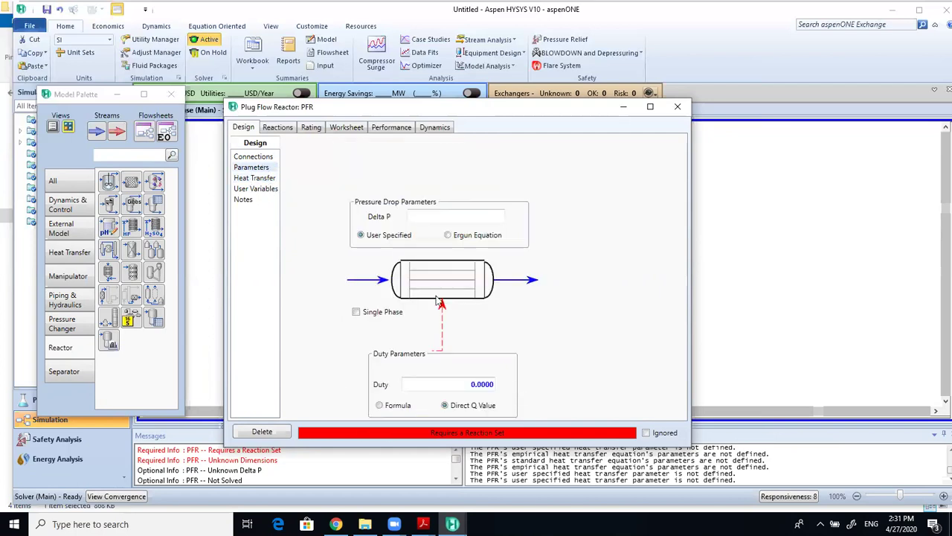
{"action": "left_click", "coordinate": [253, 179]}
{"action": "left_click", "coordinate": [253, 168]}
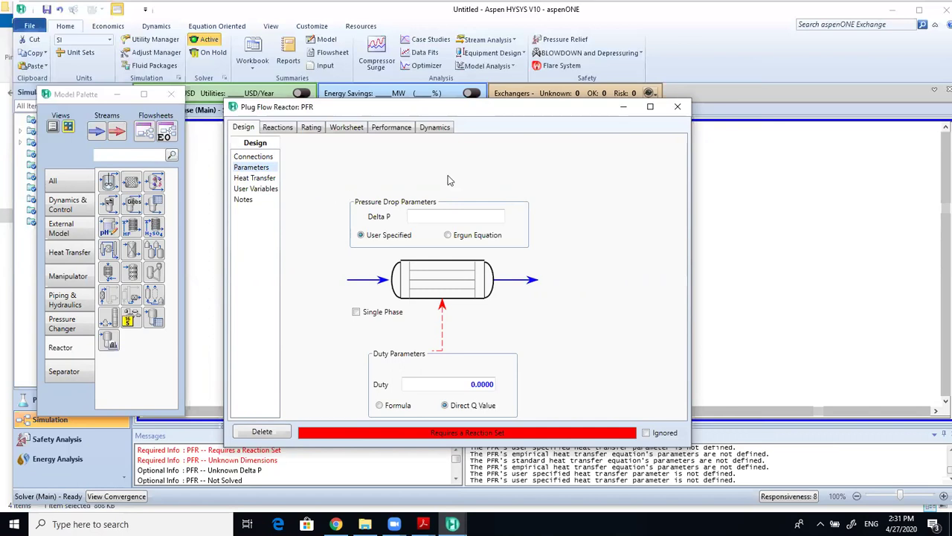
{"action": "left_click", "coordinate": [312, 128]}
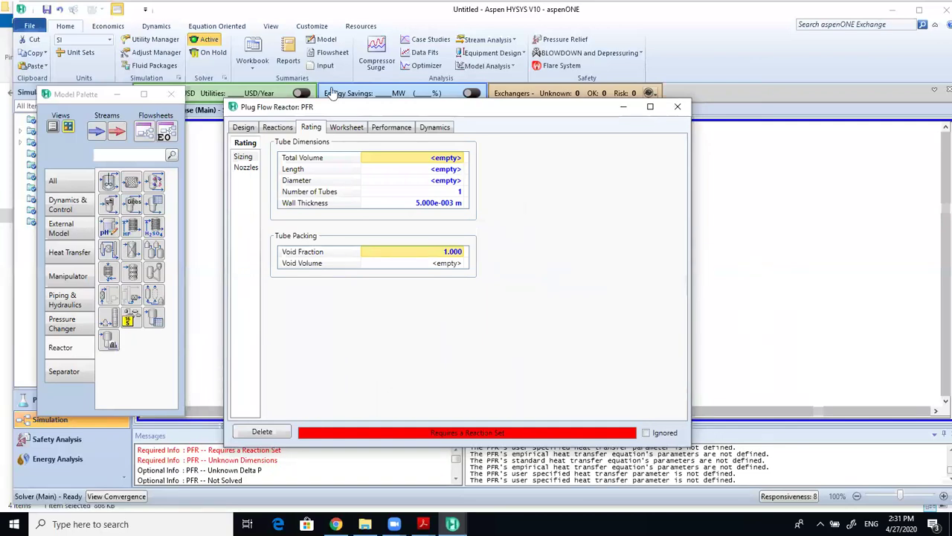
{"action": "left_click", "coordinate": [251, 128]}
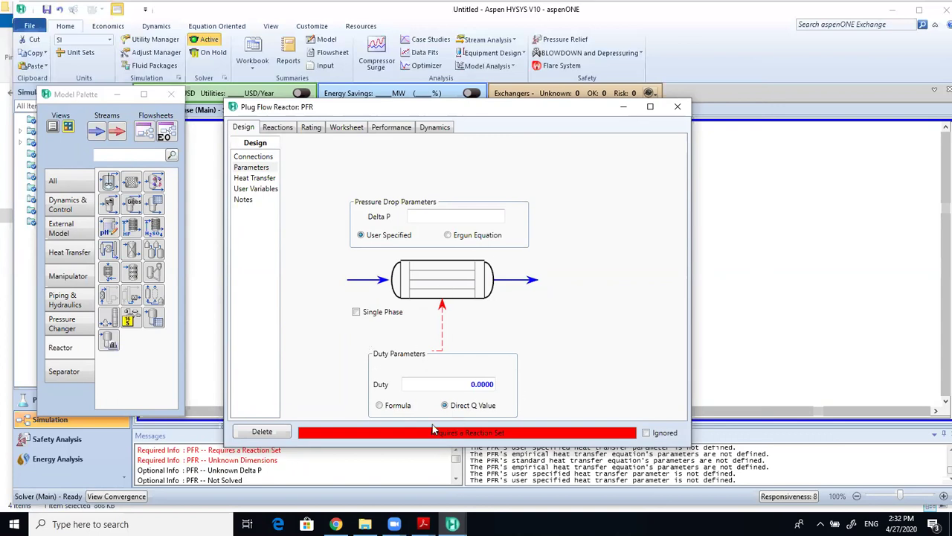
{"action": "left_click", "coordinate": [265, 177]}
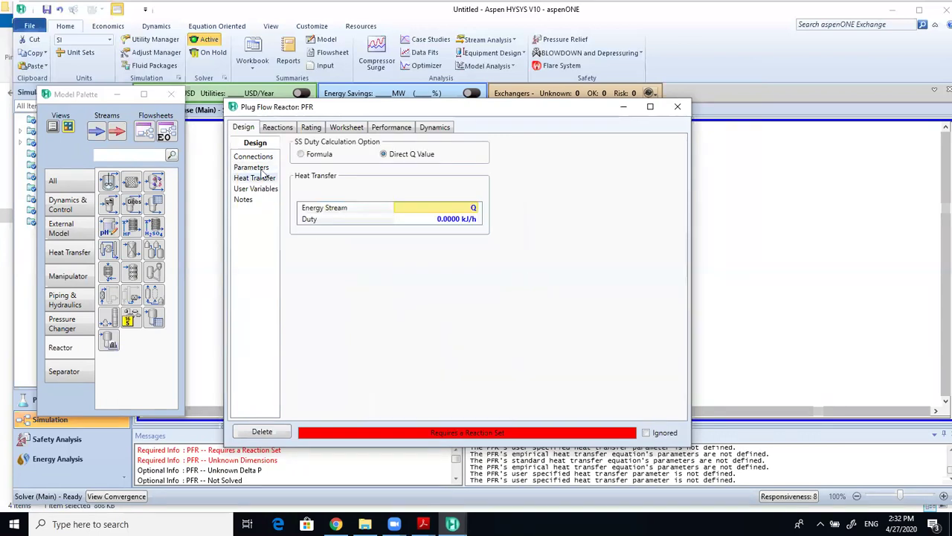
{"action": "left_click", "coordinate": [257, 168]}
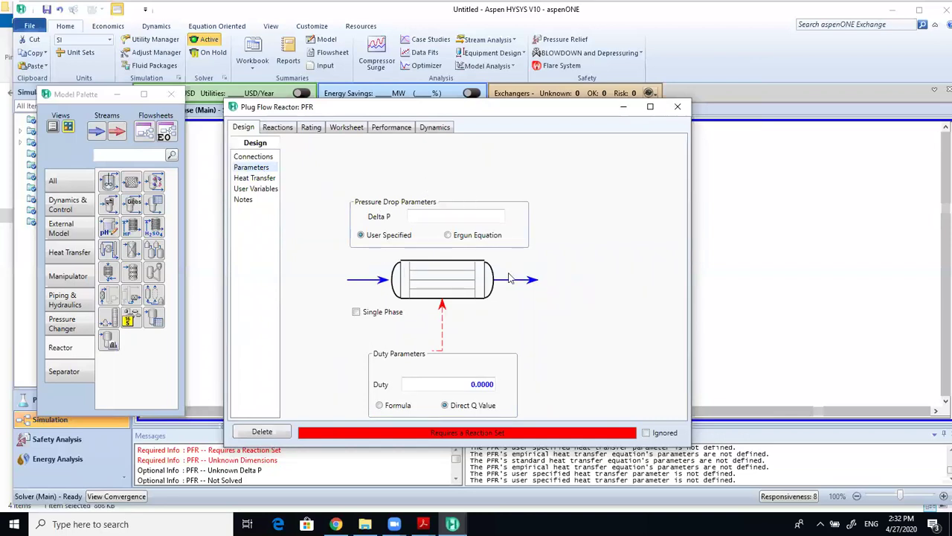
{"action": "left_click", "coordinate": [308, 127]}
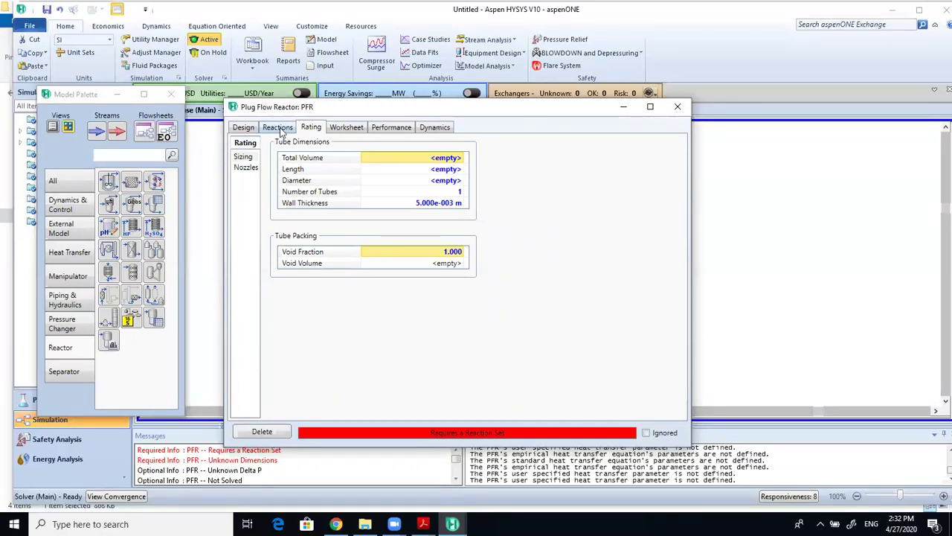
{"action": "left_click", "coordinate": [282, 128]}
{"action": "left_click", "coordinate": [314, 129]}
{"action": "left_click", "coordinate": [244, 128]}
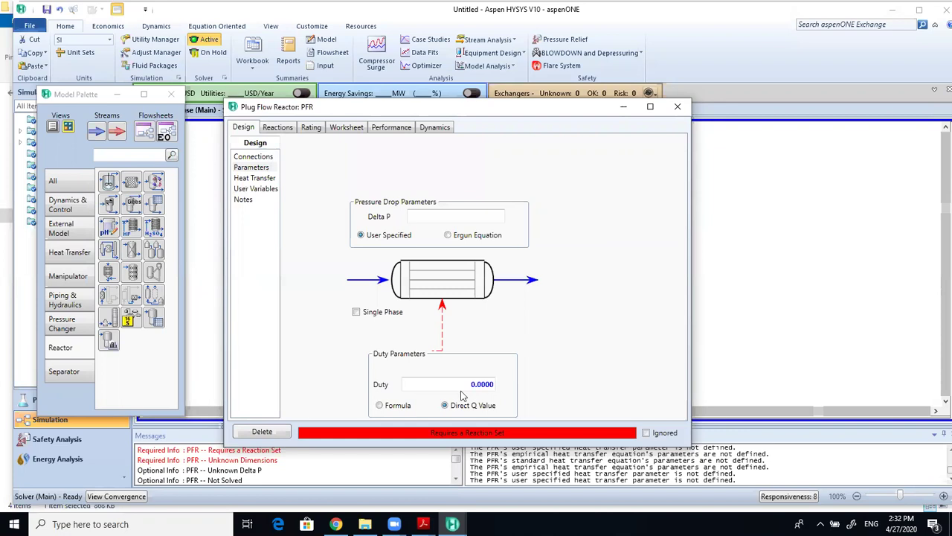
Try a user-specified pressure drop of 40 kPa for the reactor and clear the value
{"action": "left_click", "coordinate": [427, 216]}
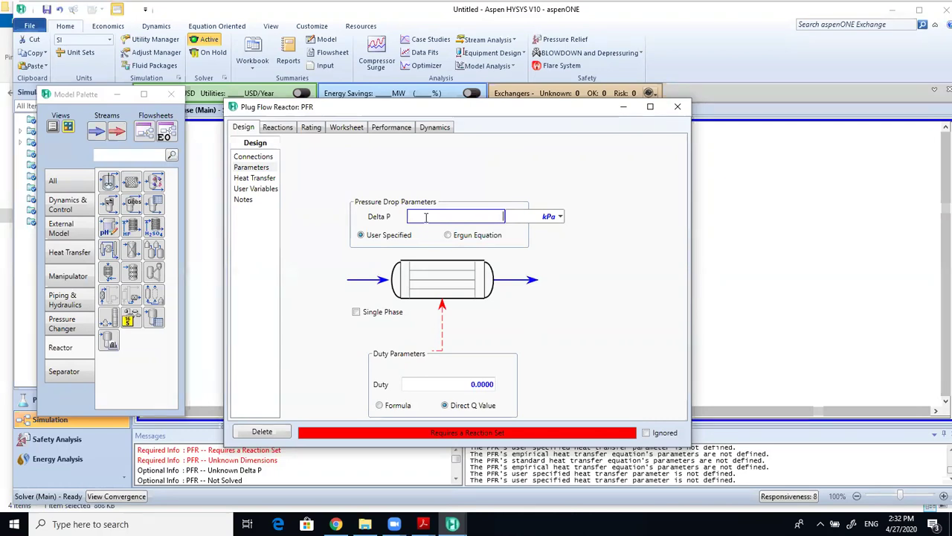
{"action": "key", "text": "Return"}
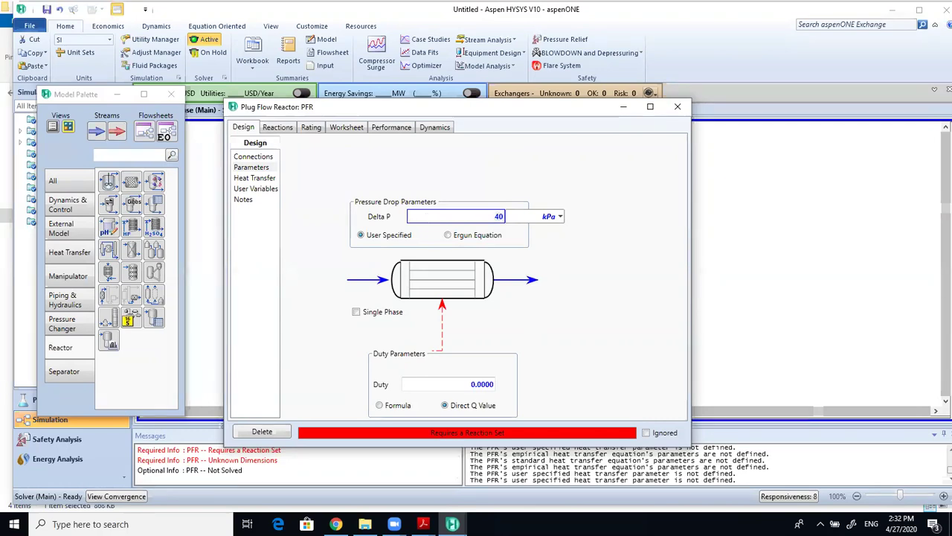
{"action": "left_click", "coordinate": [476, 216]}
{"action": "key", "text": "BackSpace"}
{"action": "key", "text": "Return"}
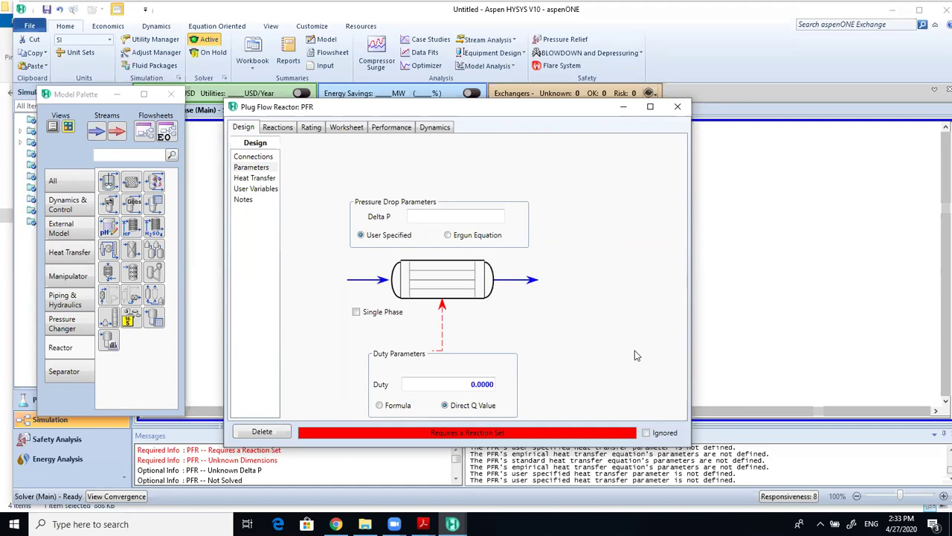
Set the reactor's pressure drop calculation to Ergun Equation and check its tube dimension and packing inputs
{"action": "left_click", "coordinate": [459, 234]}
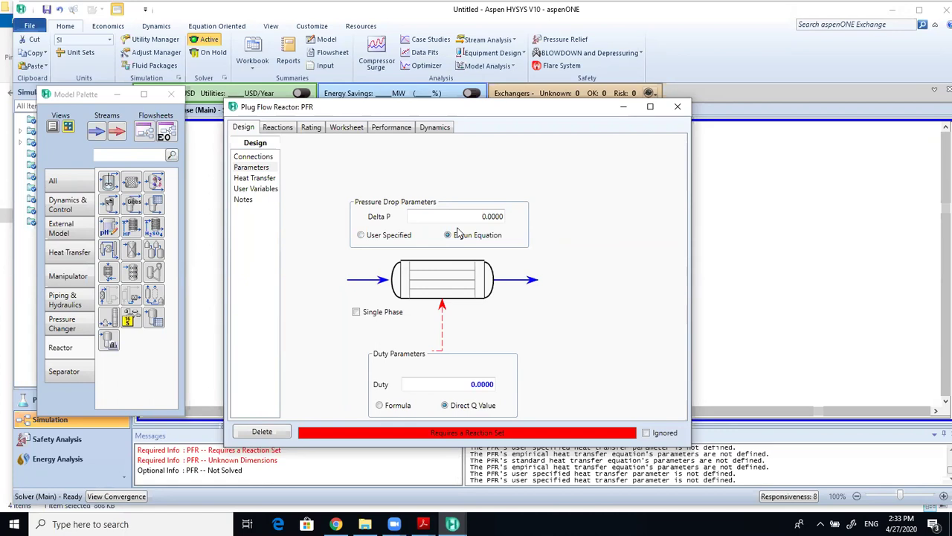
{"action": "left_click", "coordinate": [313, 129]}
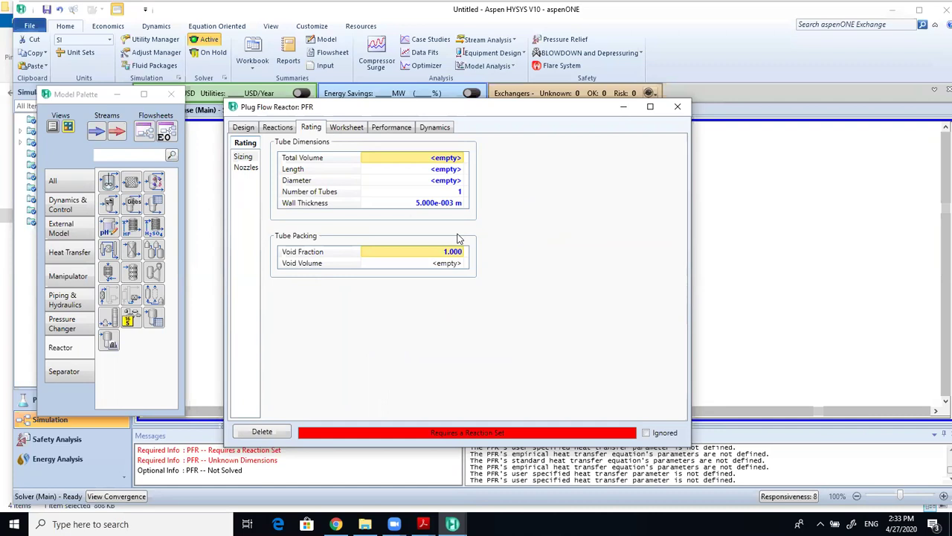
Switch to Module#9-REACTORS II.pdf in Acrobat Reader, read the Ergun equation's pressure drop description on page 2, and return to Aspen HYSYS
{"action": "mouse_move", "coordinate": [423, 523]}
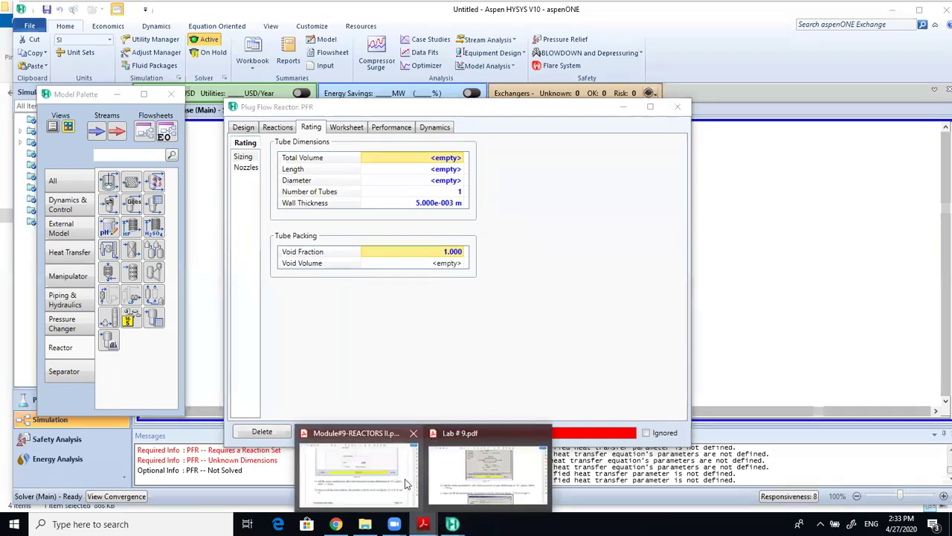
{"action": "left_click", "coordinate": [364, 469]}
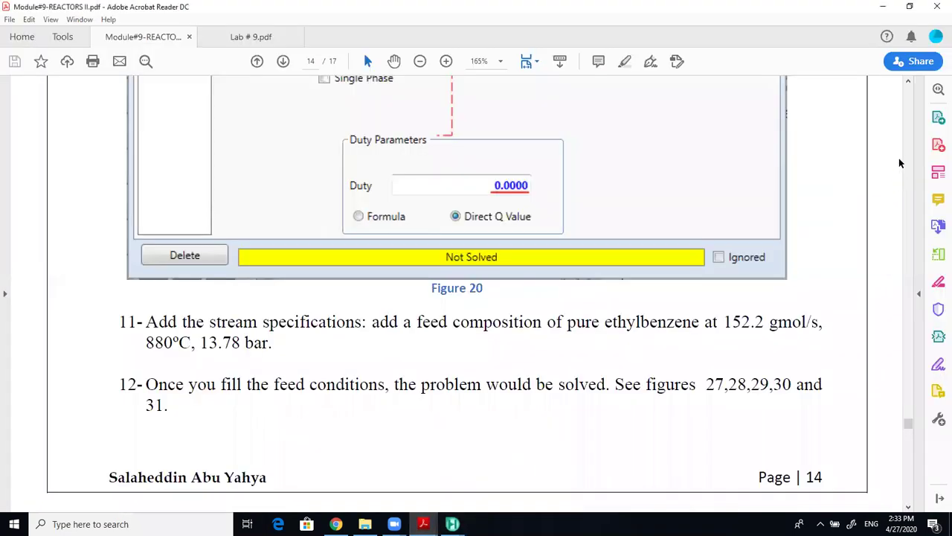
{"action": "left_click", "coordinate": [908, 141]}
{"action": "left_click", "coordinate": [908, 141]}
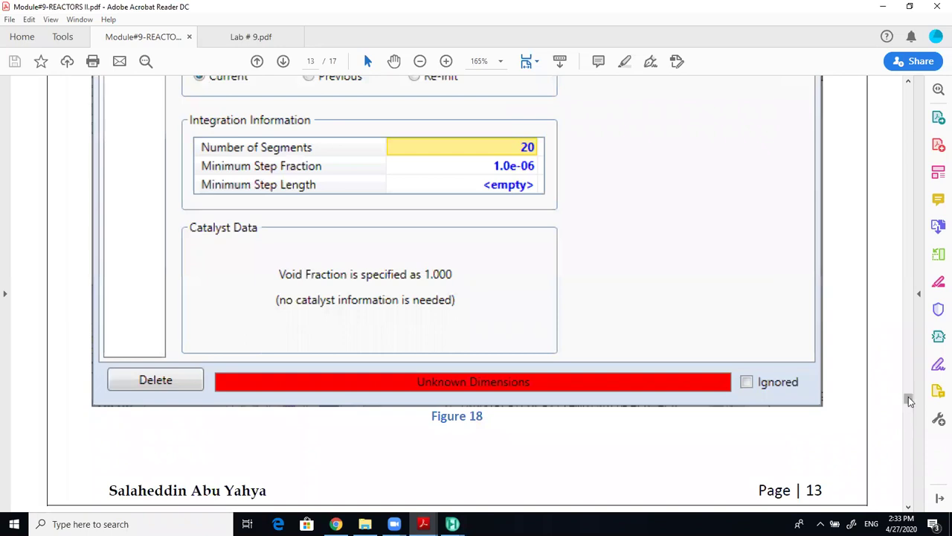
{"action": "left_click_drag", "start_coordinate": [908, 396], "coordinate": [908, 294]}
{"action": "left_click", "coordinate": [910, 121]}
{"action": "left_click", "coordinate": [911, 121]}
{"action": "left_click", "coordinate": [910, 121]}
{"action": "left_click", "coordinate": [911, 121]}
{"action": "left_click", "coordinate": [910, 121]}
{"action": "left_click", "coordinate": [910, 121]}
{"action": "left_click", "coordinate": [910, 121]}
{"action": "left_click", "coordinate": [910, 116]}
{"action": "left_click", "coordinate": [910, 117]}
{"action": "left_click", "coordinate": [909, 110]}
{"action": "left_click", "coordinate": [907, 105]}
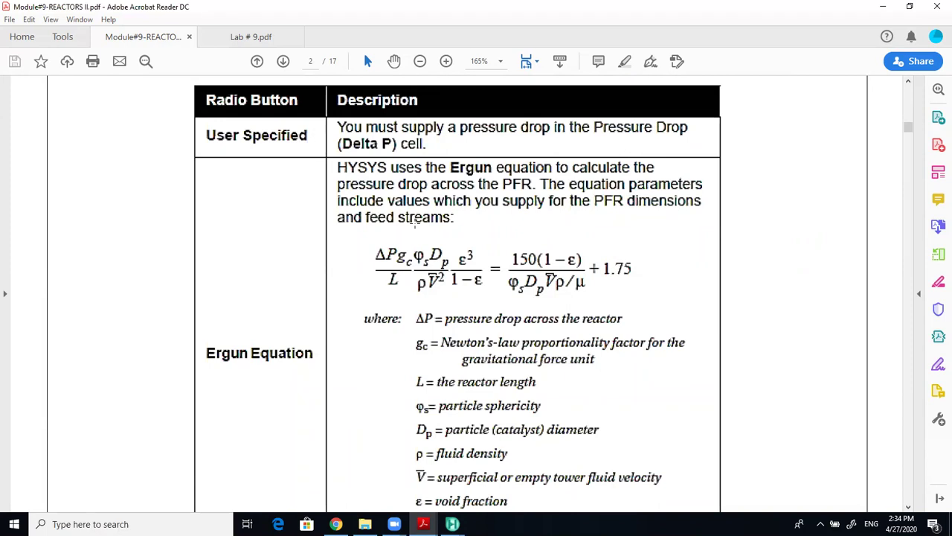
{"action": "left_click", "coordinate": [909, 6]}
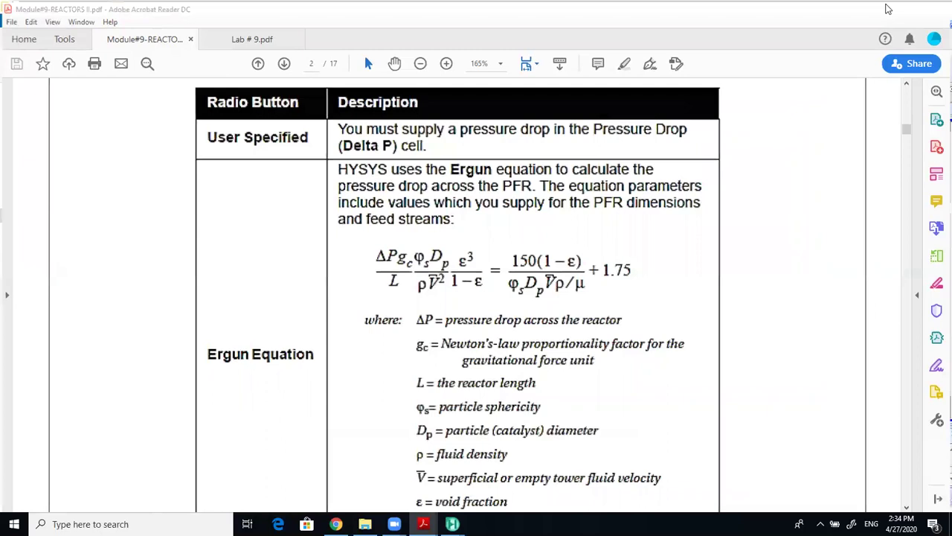
{"action": "left_click", "coordinate": [887, 9]}
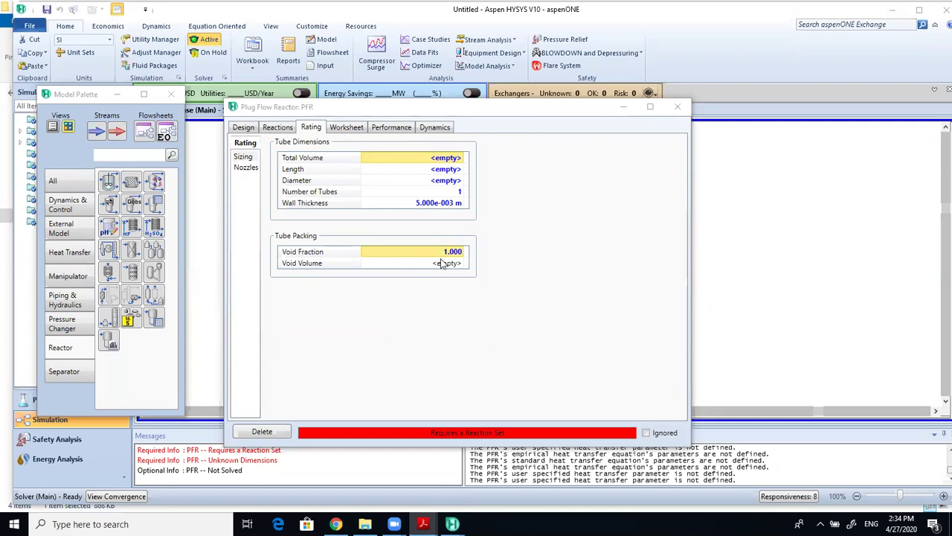
Check the reactor's reaction set and catalyst data inputs, and go back to its tube dimensions and packing
{"action": "left_click", "coordinate": [273, 127]}
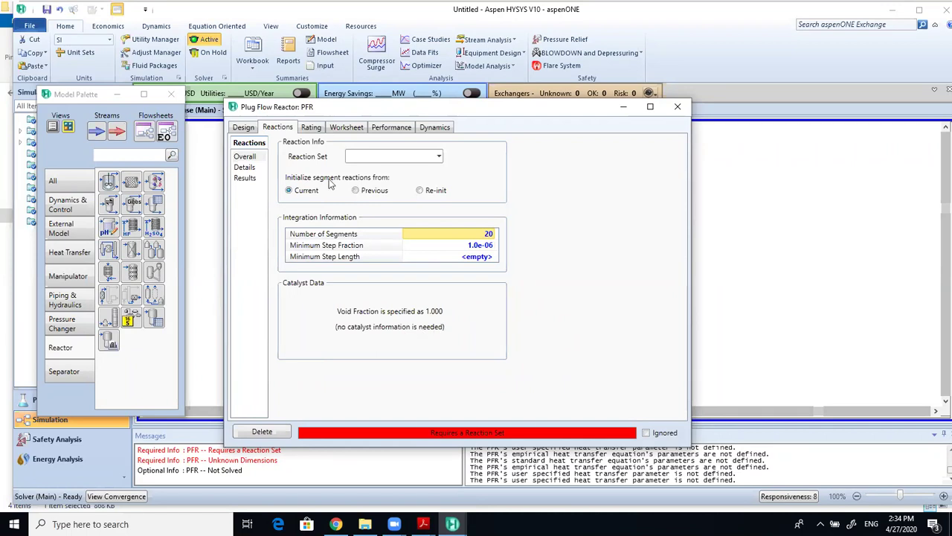
{"action": "left_click", "coordinate": [313, 127]}
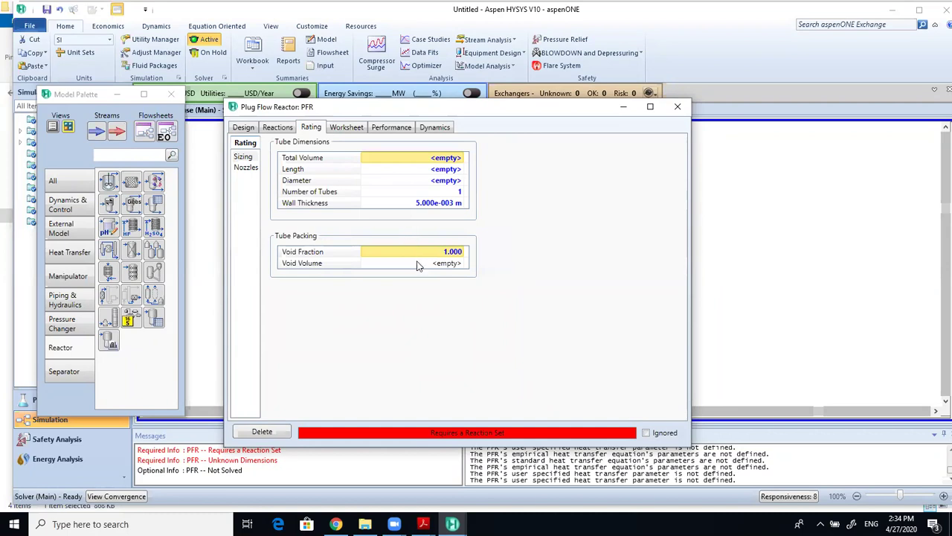
Try a tube packing void fraction of 0.45 and check the reactor's catalyst data and pressure drop parameters
{"action": "key", "text": "BackSpace"}
{"action": "type", "text": ".45"}
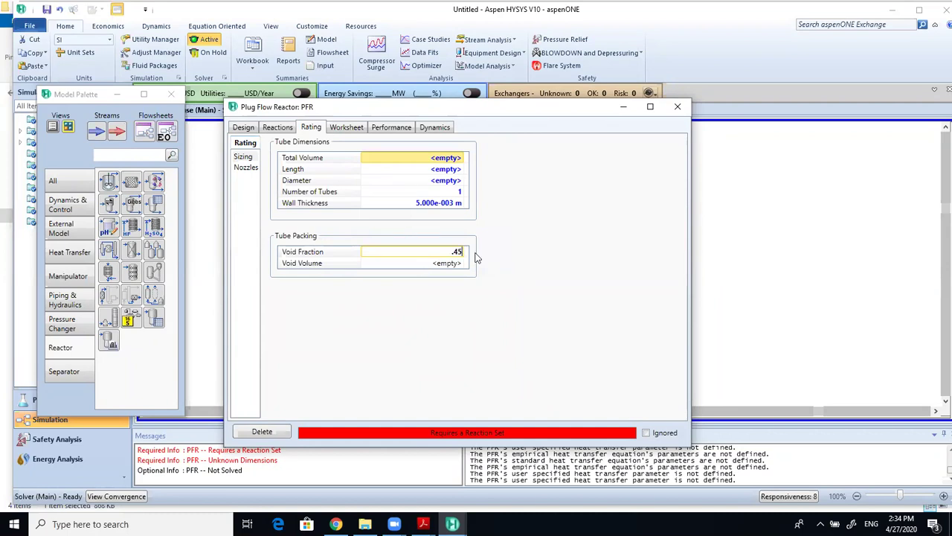
{"action": "key", "text": "Return"}
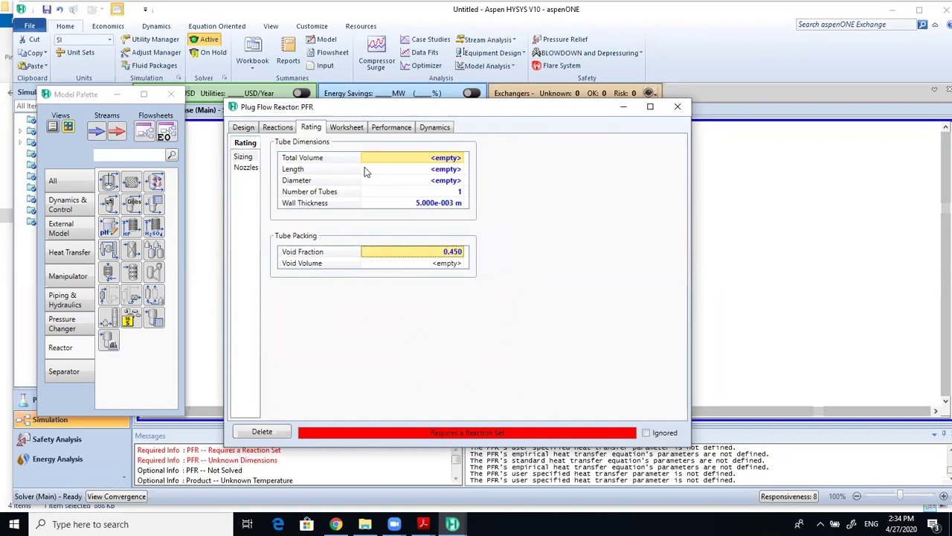
{"action": "left_click", "coordinate": [286, 131]}
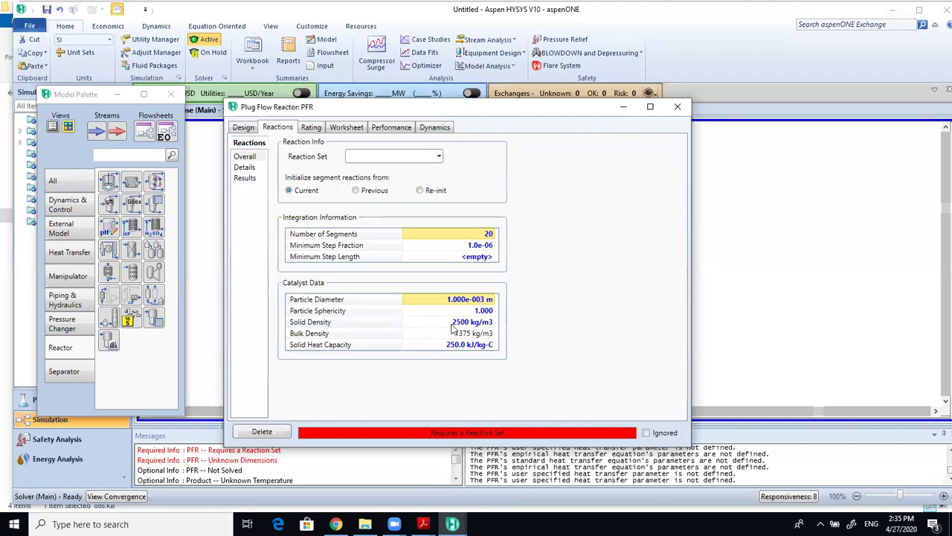
{"action": "mouse_move", "coordinate": [454, 326]}
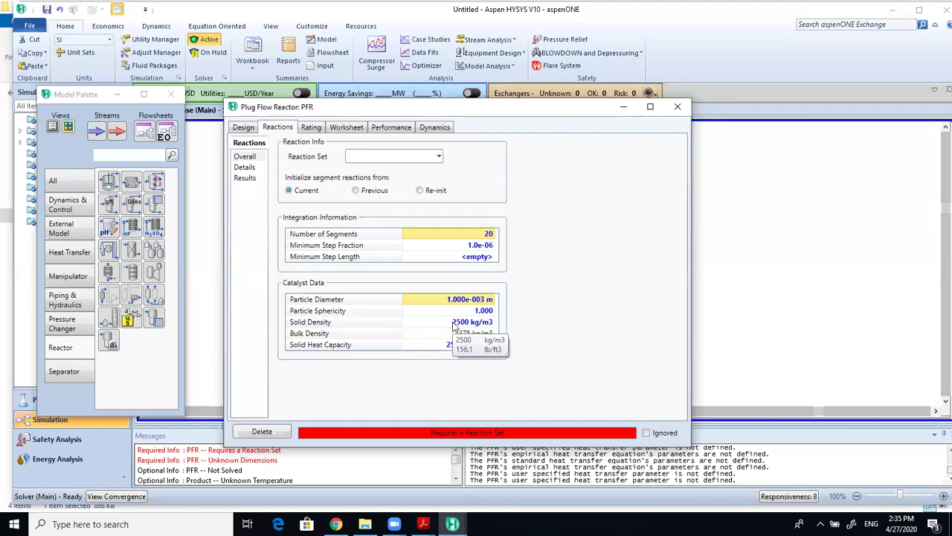
{"action": "left_click", "coordinate": [244, 128]}
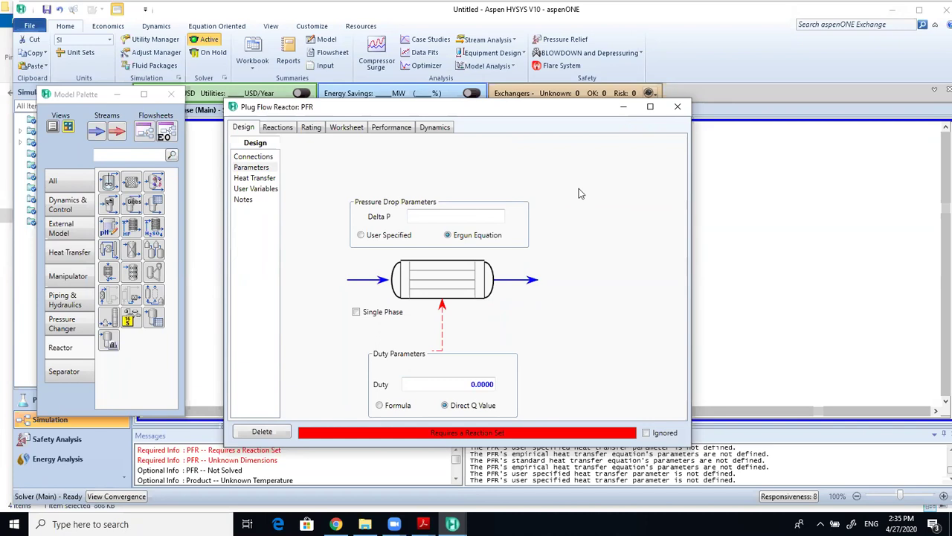
Return the tube packing's void fraction to 1 and check the Ergun Equation pressure drop
{"action": "left_click", "coordinate": [285, 130]}
{"action": "left_click", "coordinate": [311, 130]}
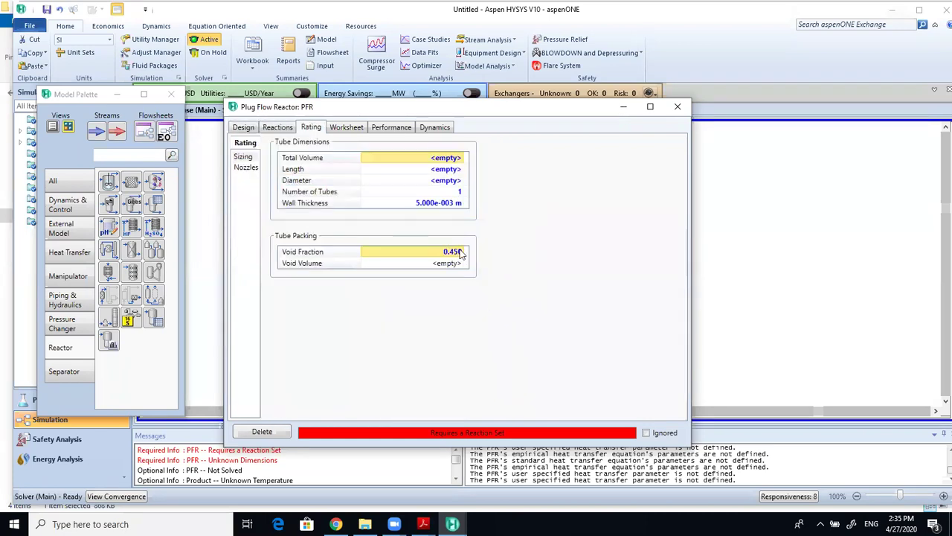
{"action": "key", "text": "Delete"}
{"action": "type", "text": "1"}
{"action": "key", "text": "Return"}
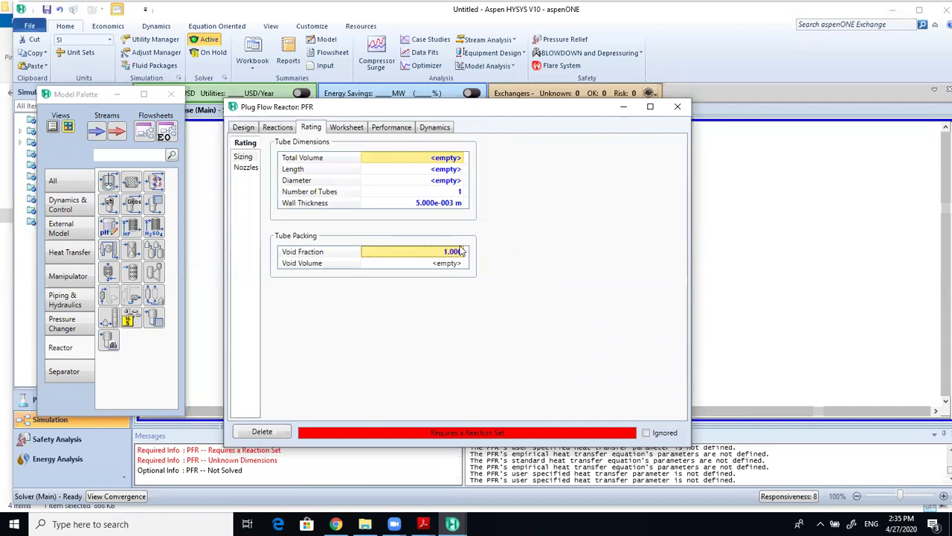
{"action": "left_click", "coordinate": [244, 128]}
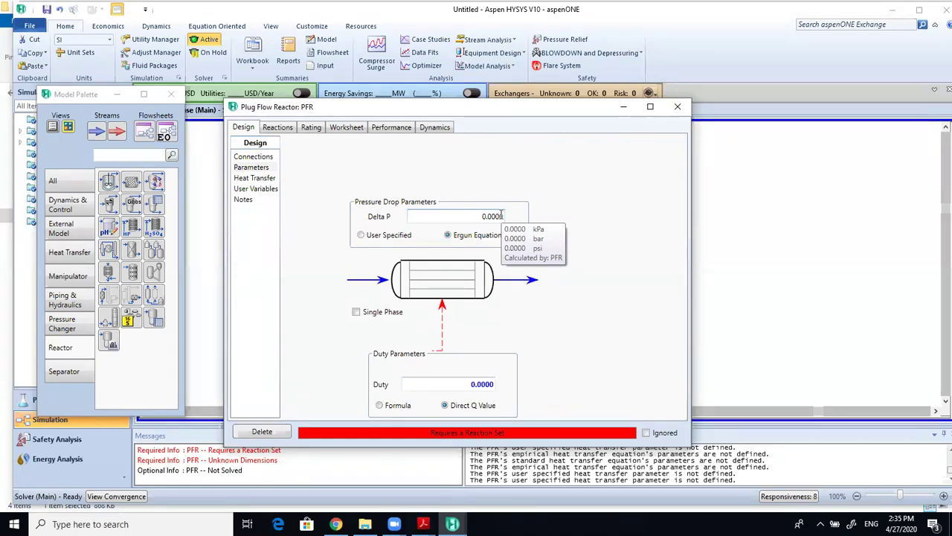
Set the tube packing's void fraction to 0.76 and check the reactor's catalyst data and pressure drop parameters
{"action": "left_click", "coordinate": [311, 128]}
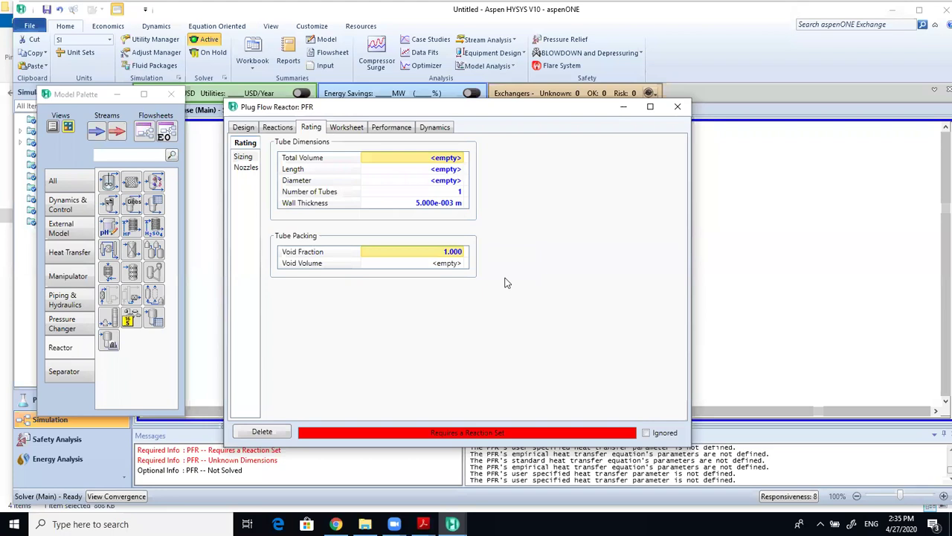
{"action": "left_click", "coordinate": [452, 253]}
{"action": "type", "text": ".76"}
{"action": "key", "text": "Return"}
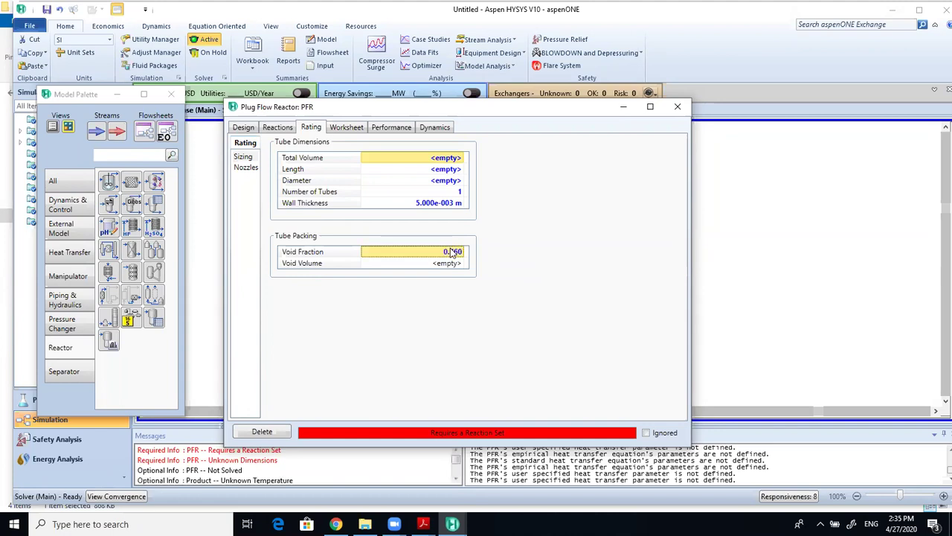
{"action": "left_click", "coordinate": [281, 129]}
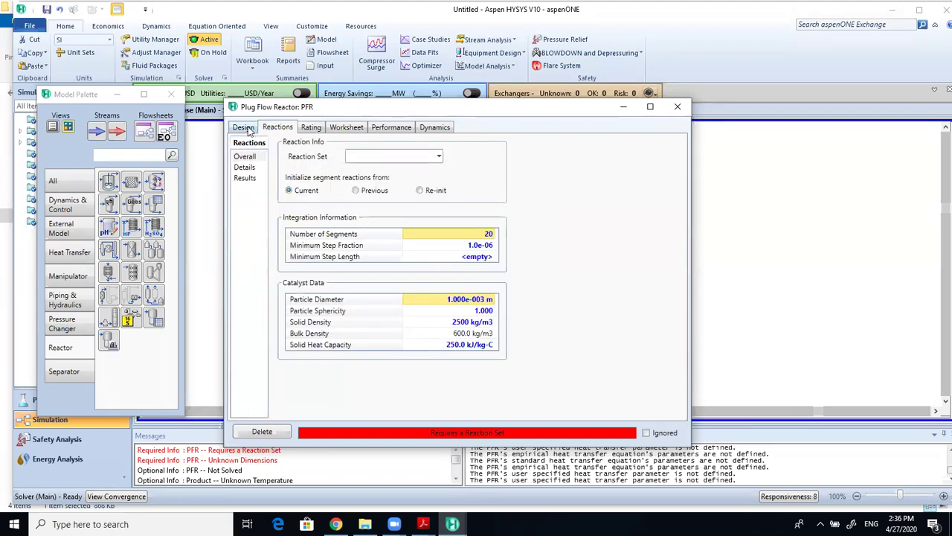
{"action": "left_click", "coordinate": [244, 128]}
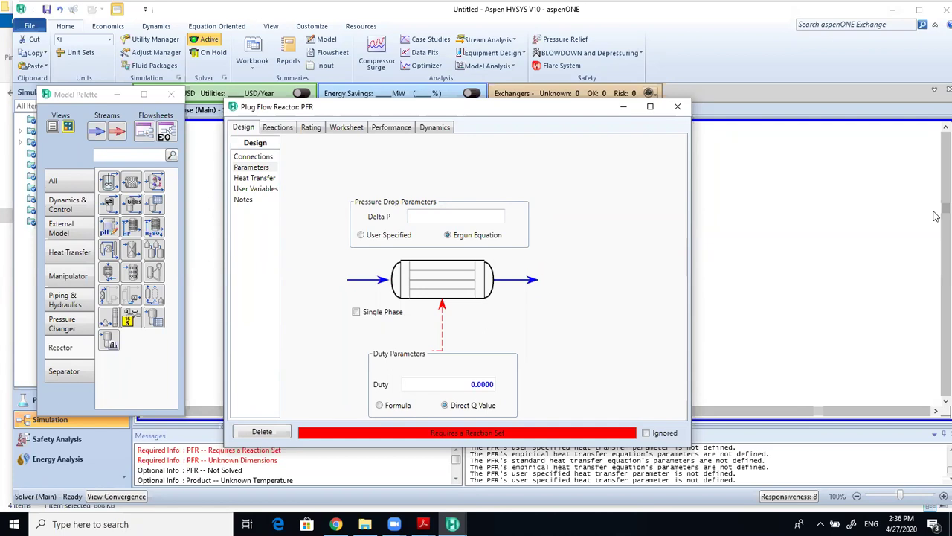
Switch to Module#9-REACTORS II.pdf in Acrobat Reader, review the Ergun equation's variable definitions, and return to Aspen HYSYS
{"action": "left_click", "coordinate": [423, 523]}
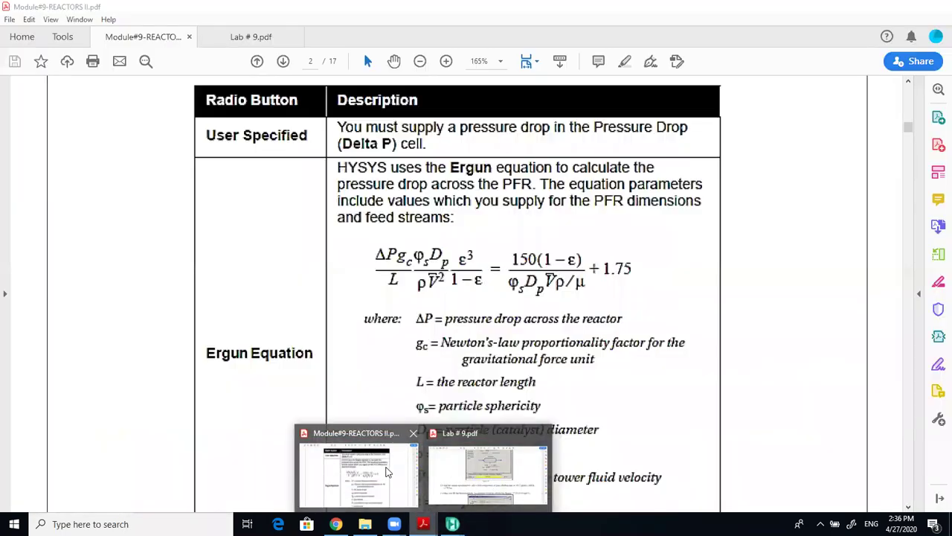
{"action": "left_click", "coordinate": [357, 476]}
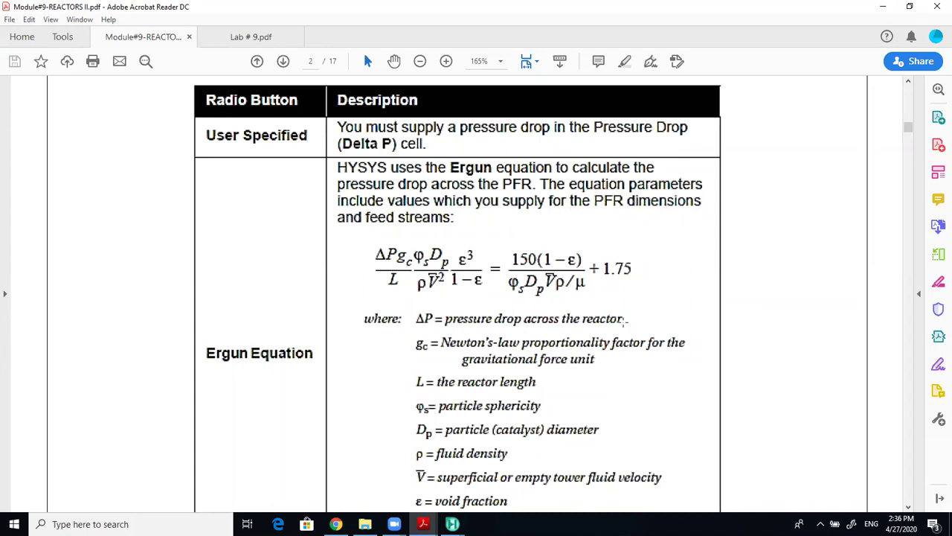
{"action": "left_click", "coordinate": [883, 6]}
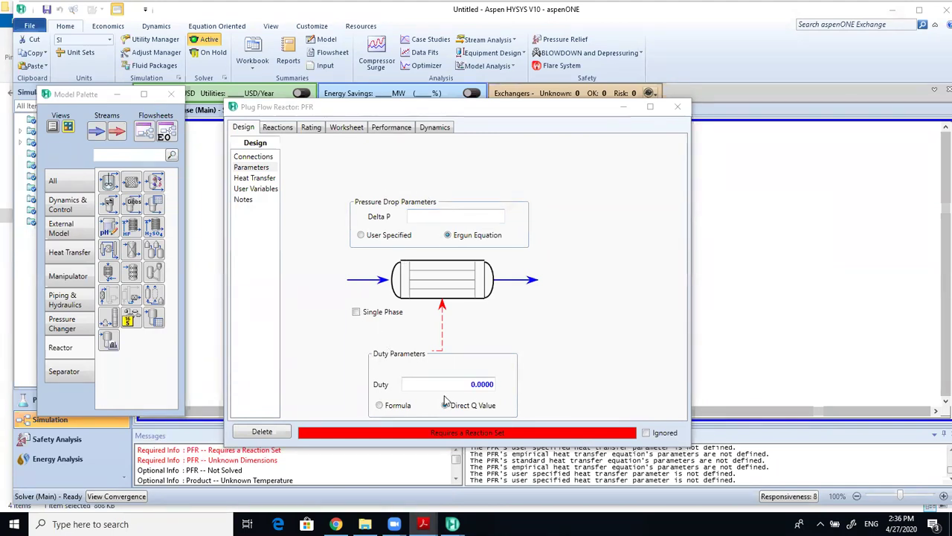
{"action": "mouse_move", "coordinate": [394, 524]}
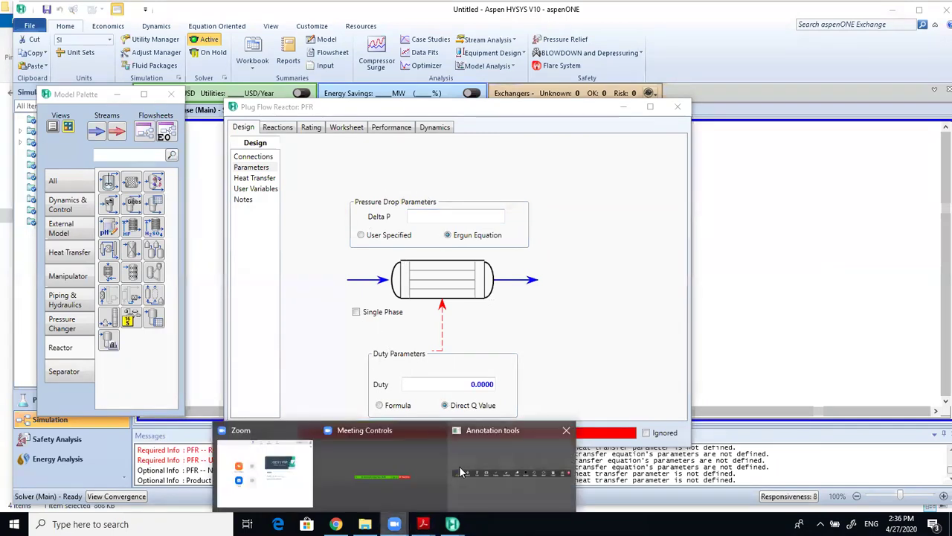
{"action": "mouse_move", "coordinate": [405, 462]}
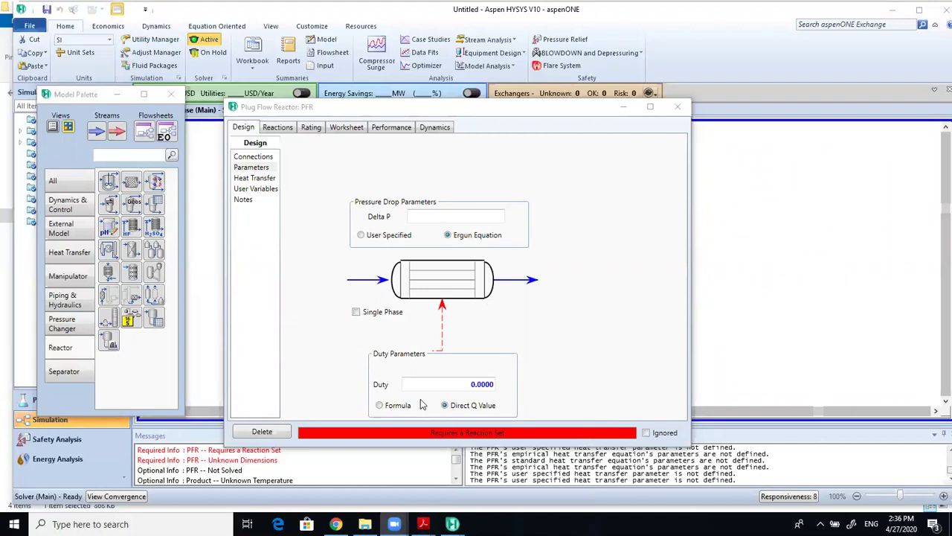
Review the reactor's heat transfer options, pressure drop parameters, tube packing and catalyst data
{"action": "left_click", "coordinate": [256, 179]}
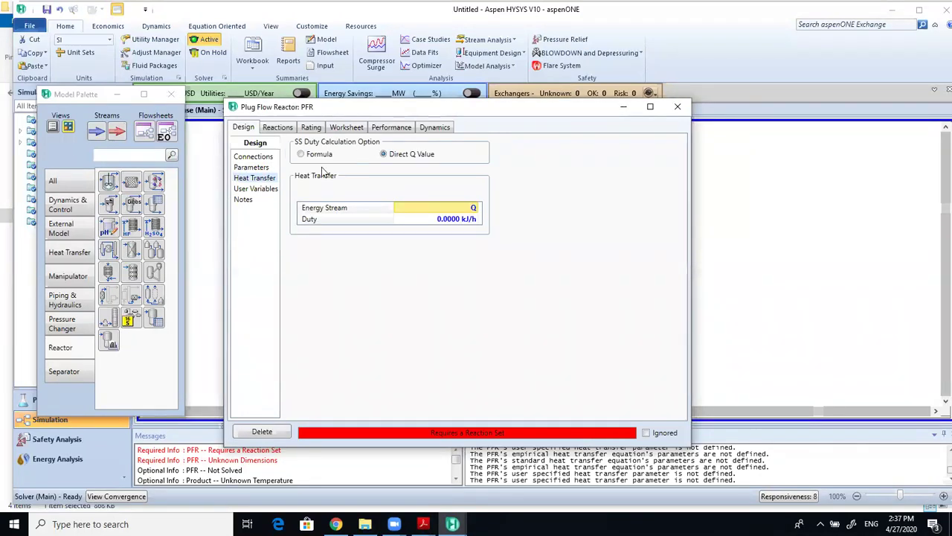
{"action": "left_click", "coordinate": [252, 167]}
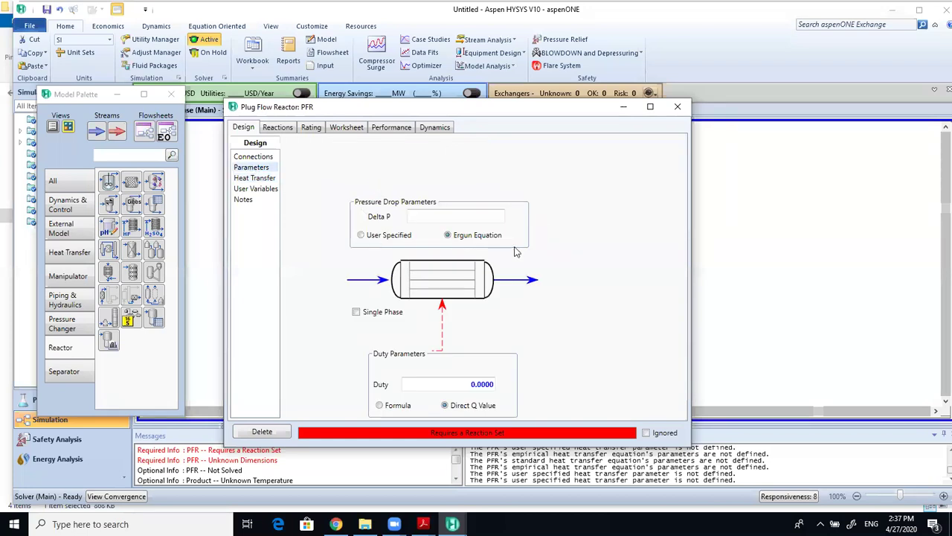
{"action": "left_click", "coordinate": [311, 128]}
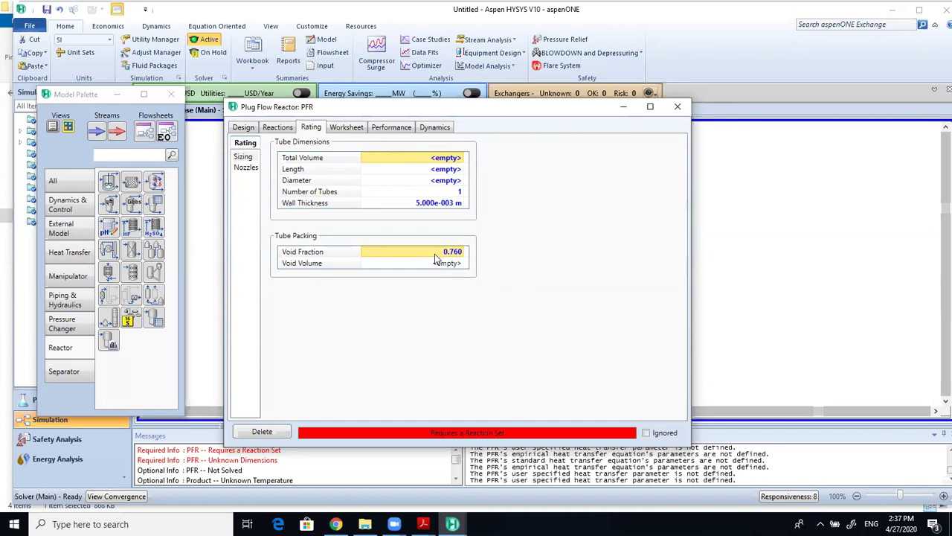
{"action": "left_click", "coordinate": [277, 128]}
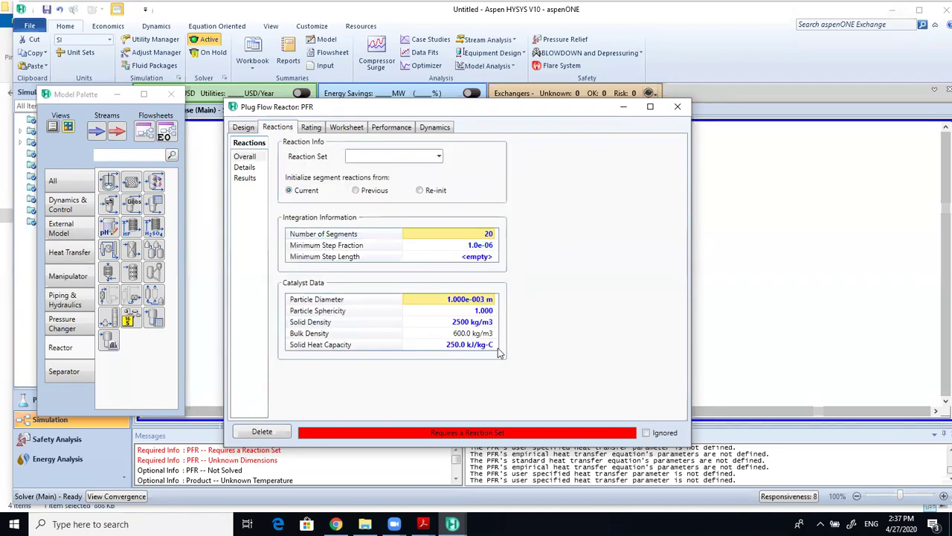